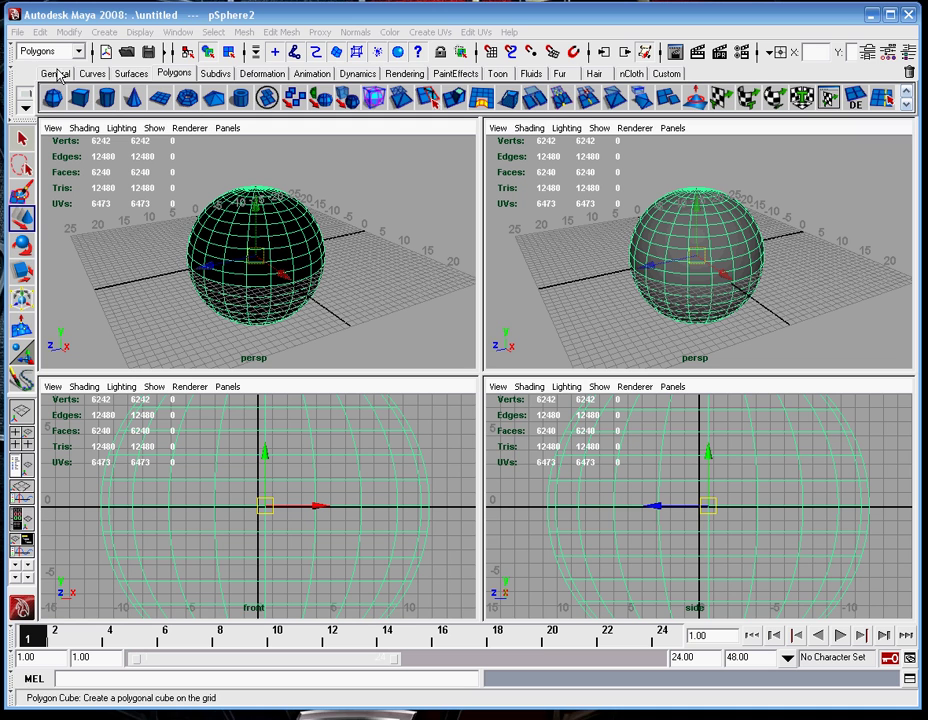
# Step: Start a new empty scene without saving the current scene or the Paint Effects image
pyautogui.click(18, 31)
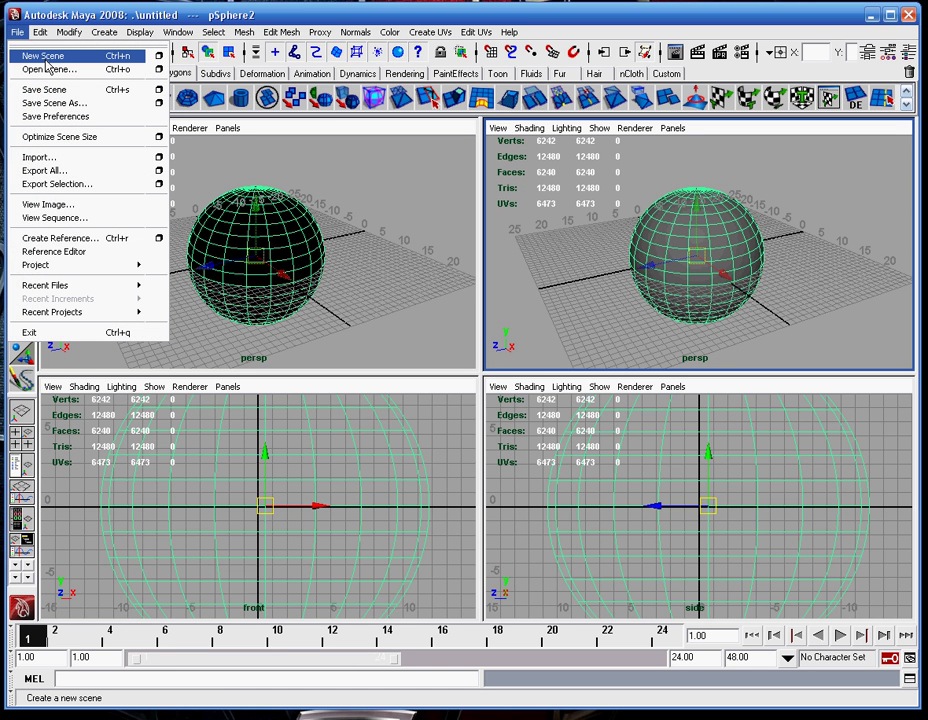
pyautogui.click(46, 60)
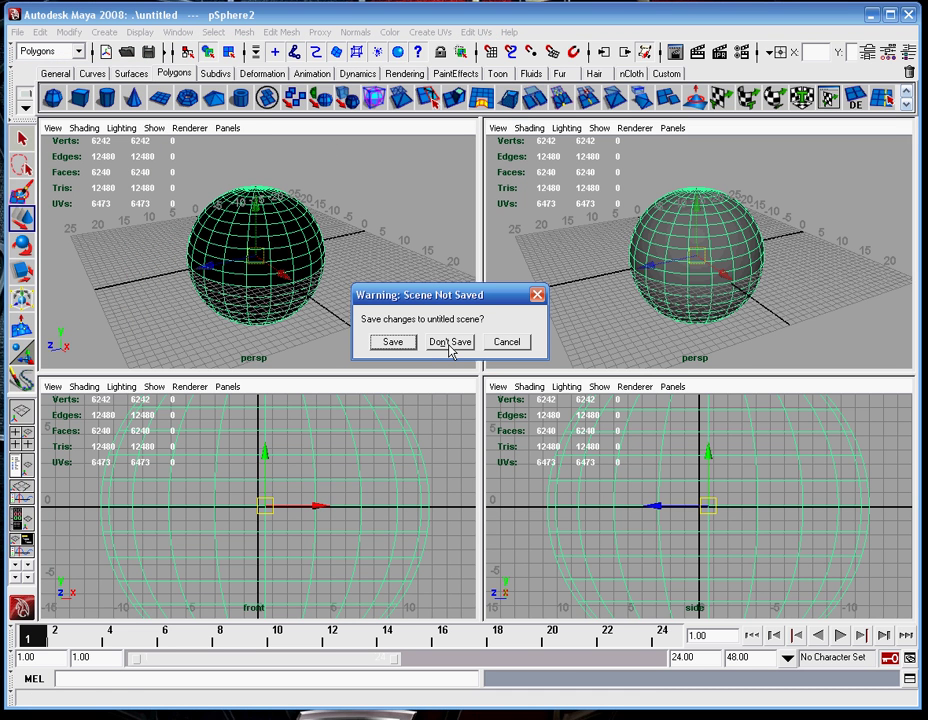
pyautogui.click(450, 342)
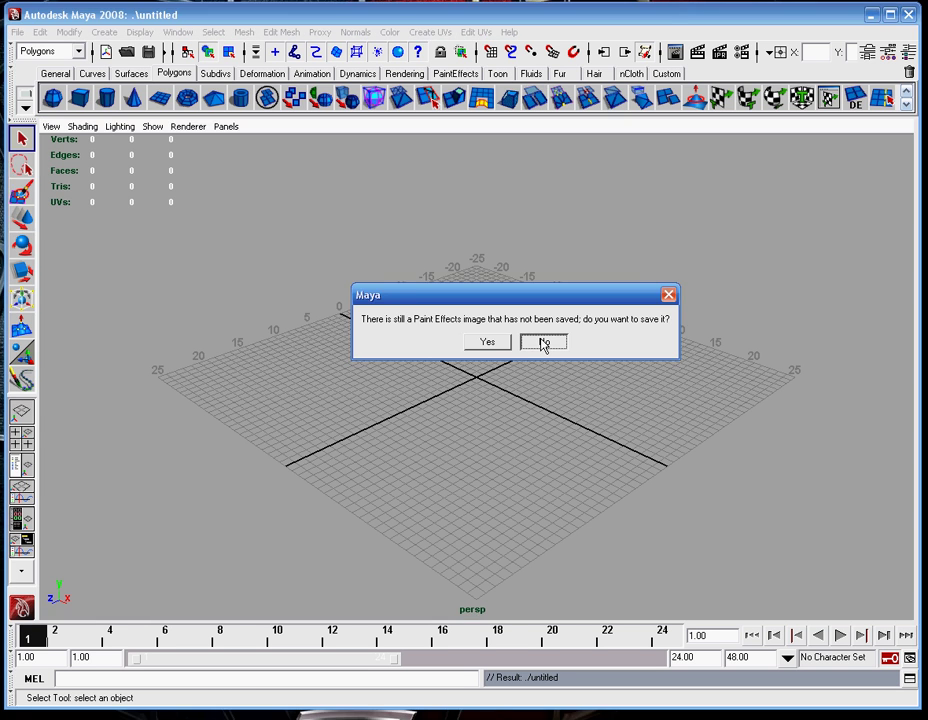
pyautogui.click(541, 342)
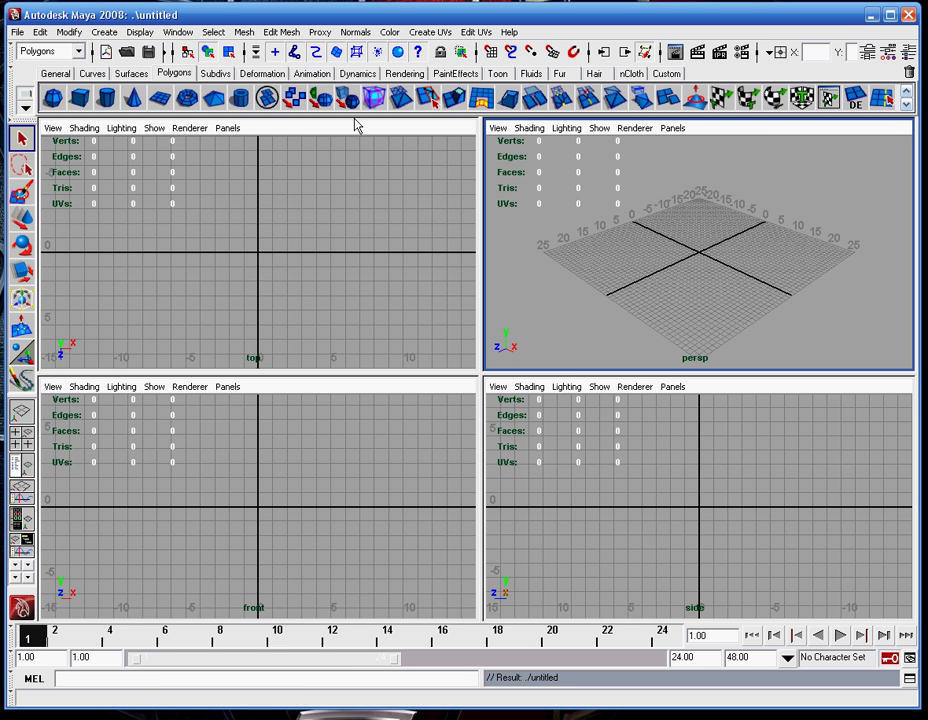
pyautogui.click(313, 559)
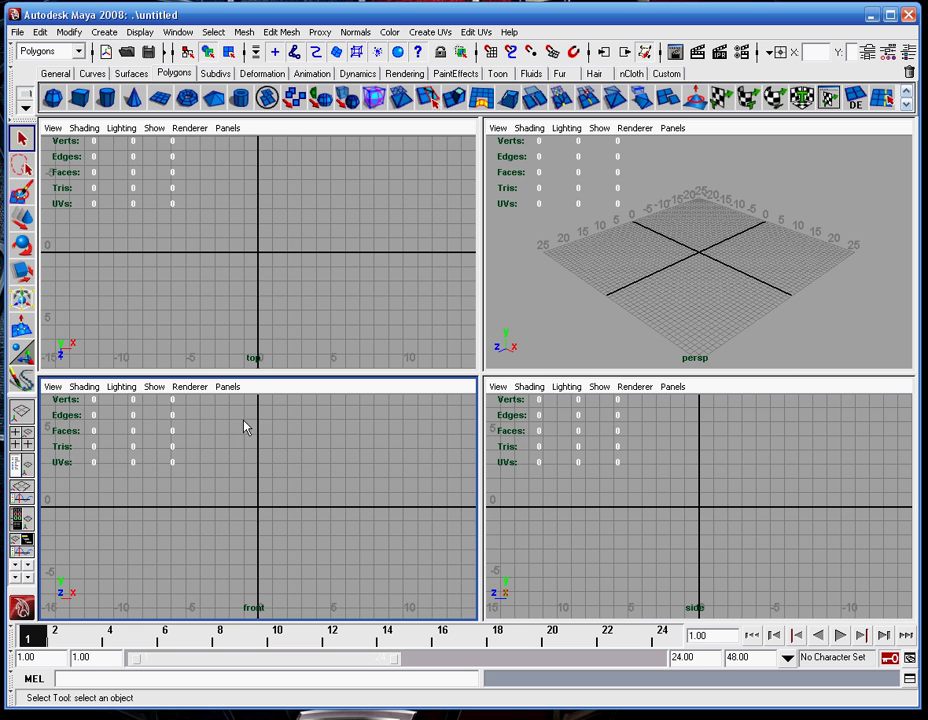
pyautogui.click(58, 389)
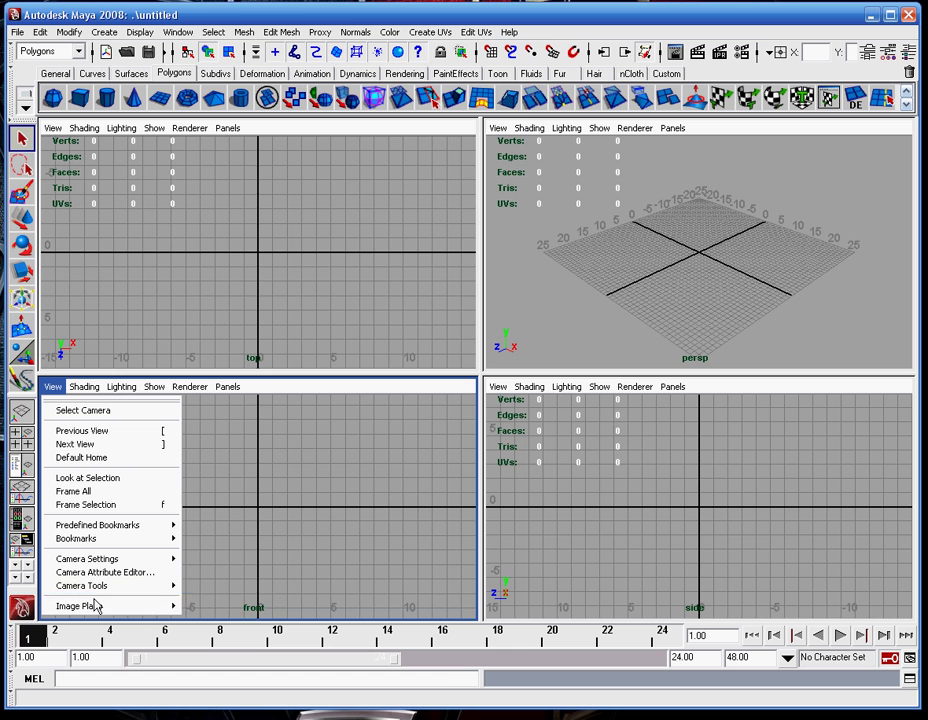
pyautogui.moveTo(96, 607)
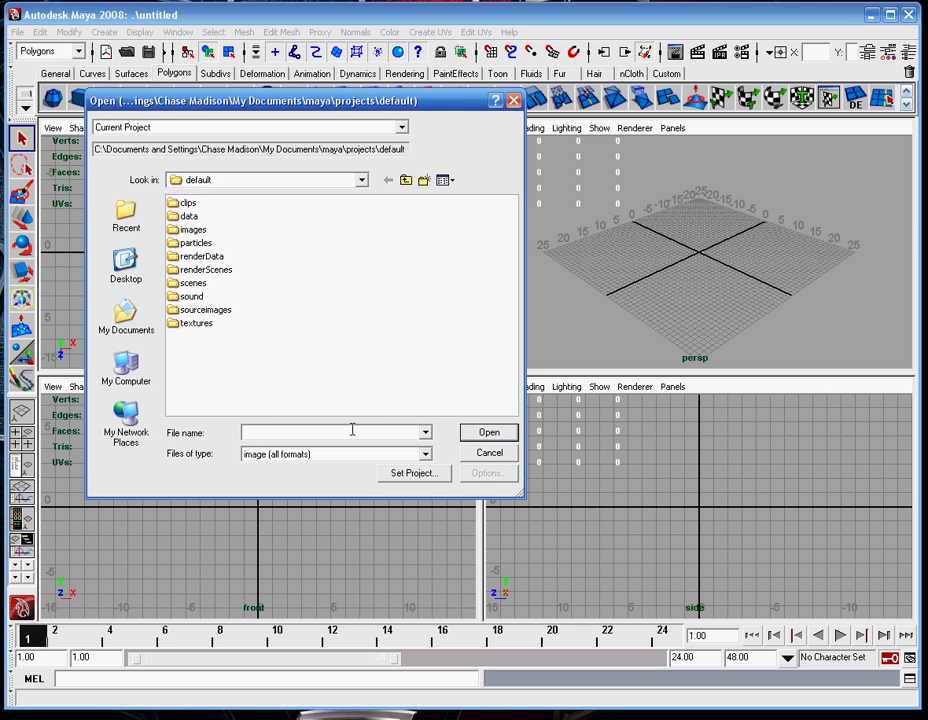
pyautogui.click(489, 455)
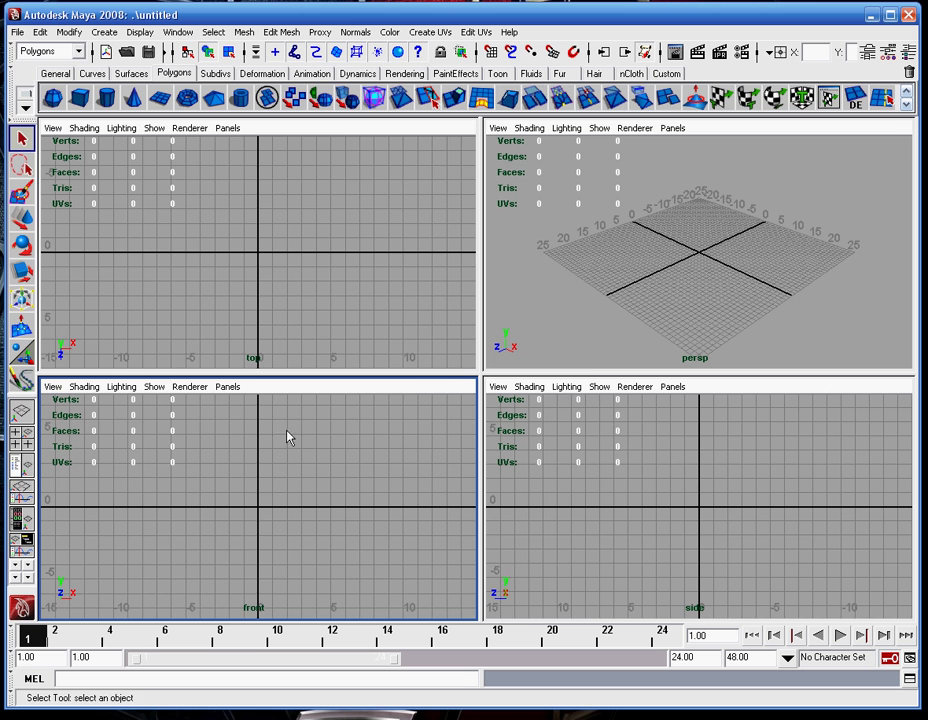
# Step: Show the Channel Box, Attribute Editor and Tool Settings in turn, leaving the Attribute Editor displayed
pyautogui.click(910, 56)
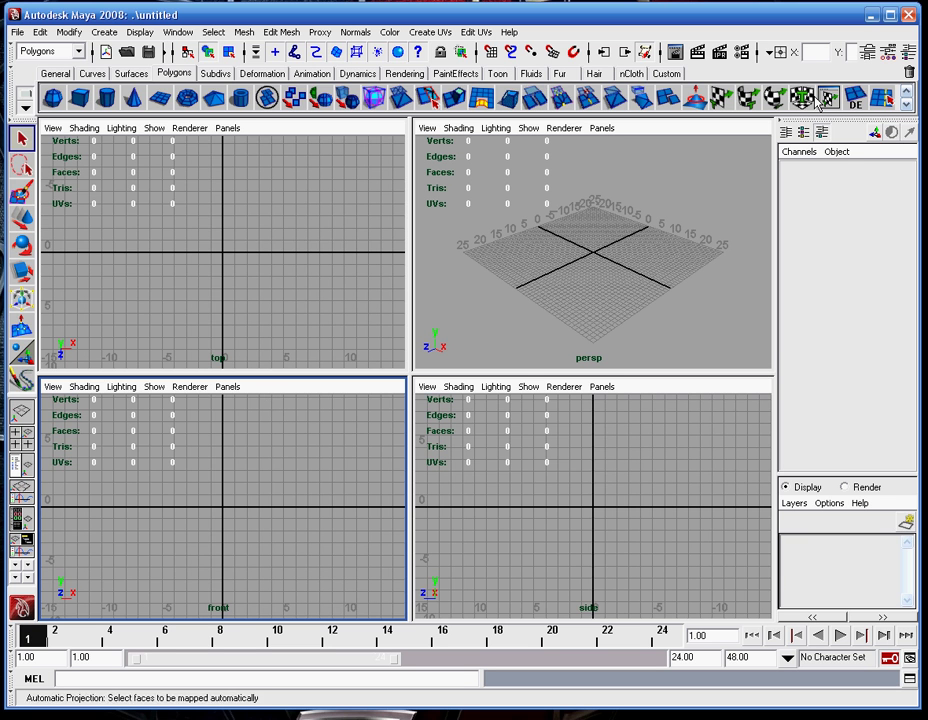
pyautogui.click(869, 58)
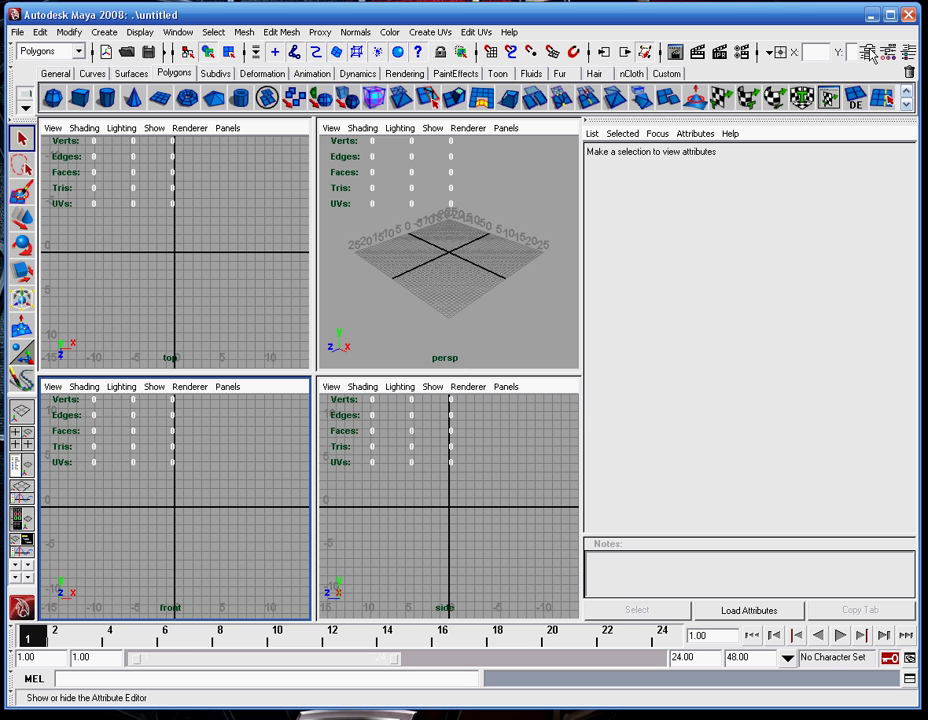
pyautogui.click(893, 55)
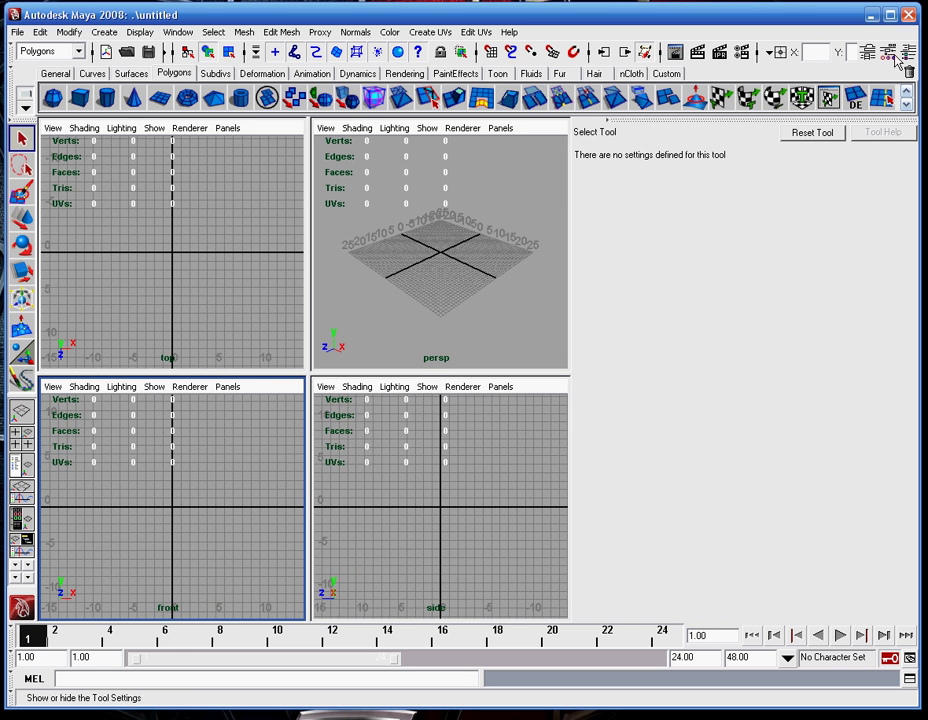
pyautogui.click(908, 52)
pyautogui.click(868, 52)
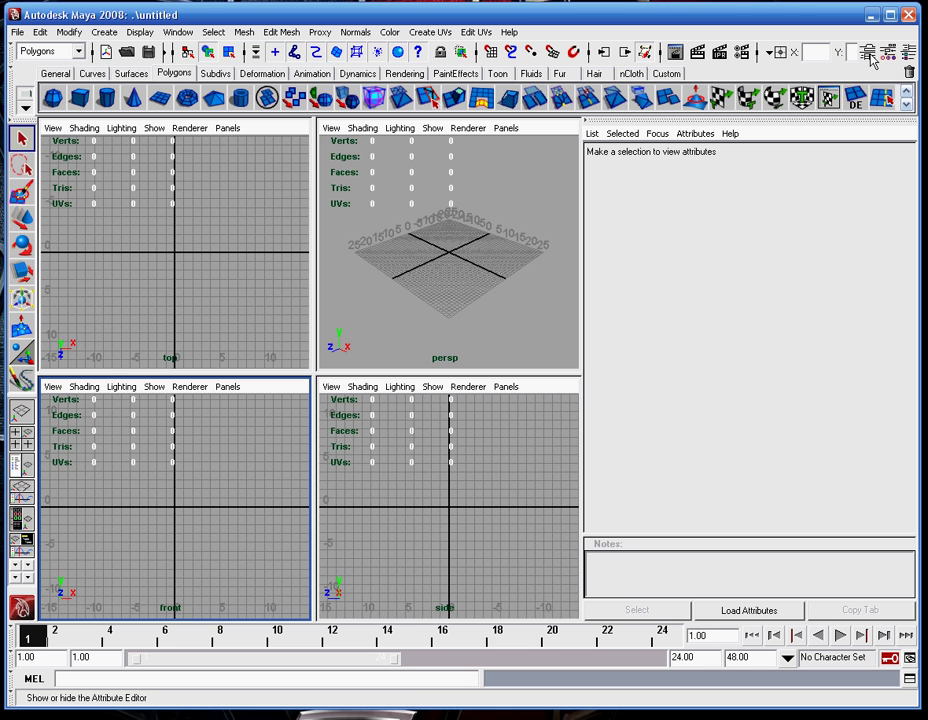
pyautogui.click(869, 55)
pyautogui.click(869, 55)
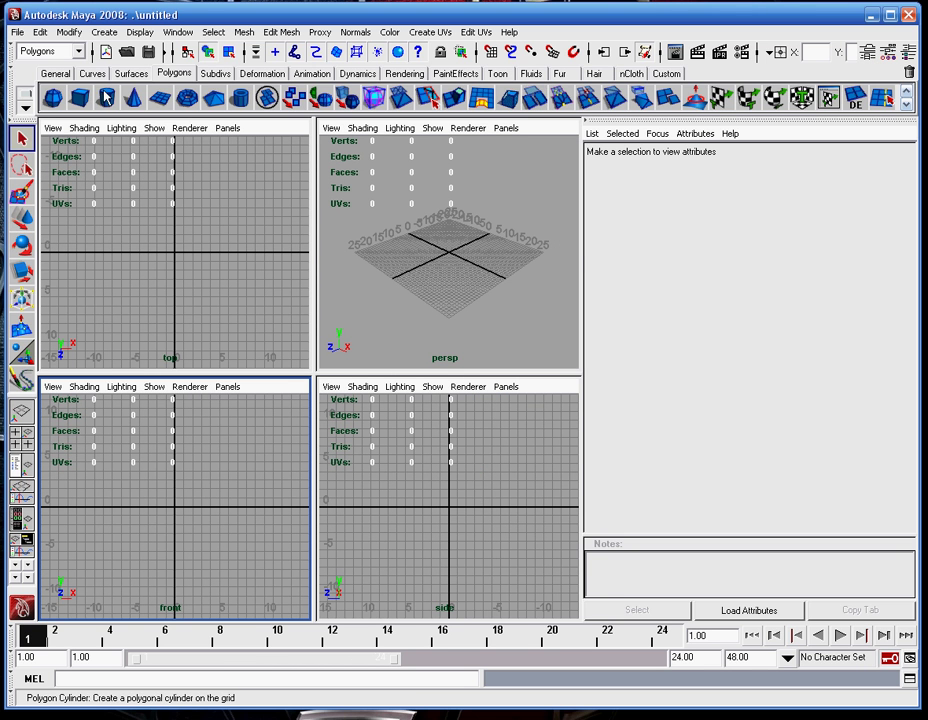
# Step: Draw a polygon sphere with a radius of about 8.06 near the centre of the grid in the perspective view
pyautogui.click(53, 97)
pyautogui.moveTo(442, 250); pyautogui.dragTo(505, 280)
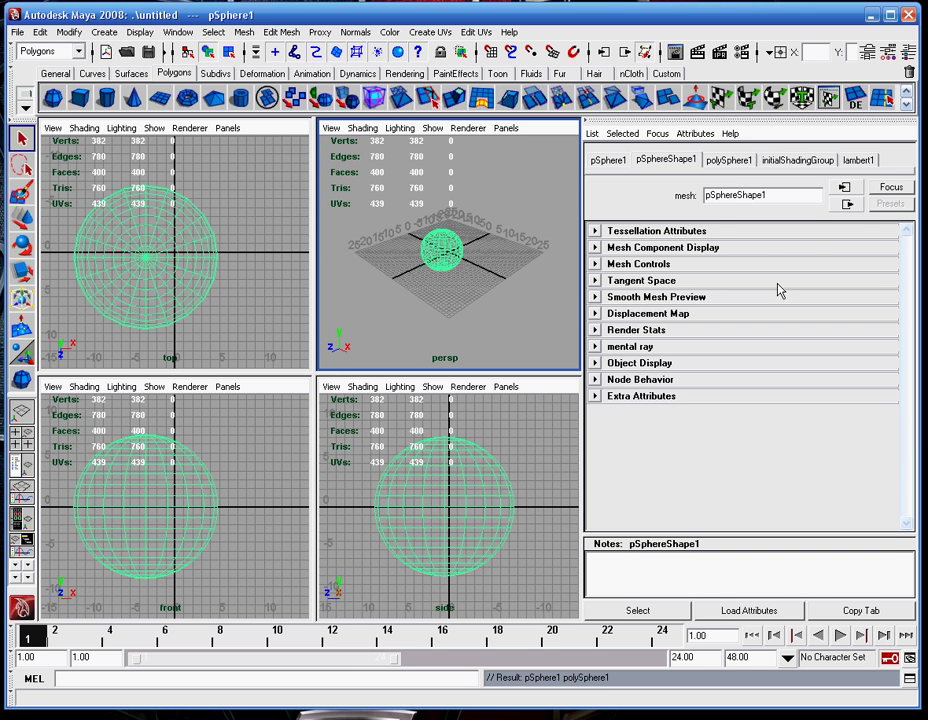
# Step: Examine the sphere's transform, shape, creation history, shading group and material attributes in the Attribute Editor
pyautogui.click(606, 161)
pyautogui.click(660, 162)
pyautogui.click(735, 162)
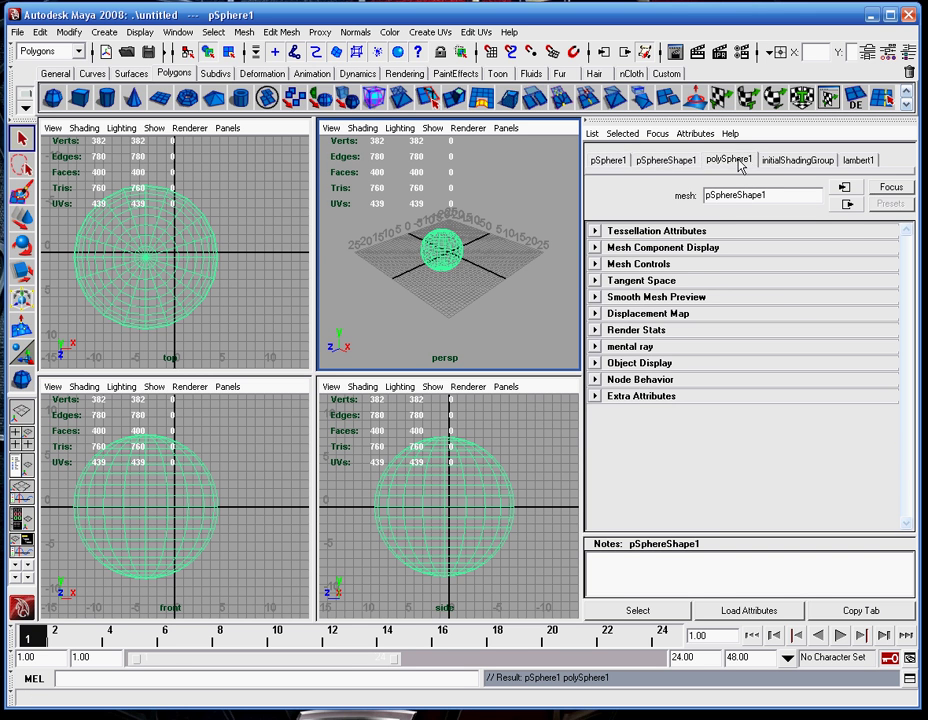
pyautogui.click(800, 161)
pyautogui.click(858, 160)
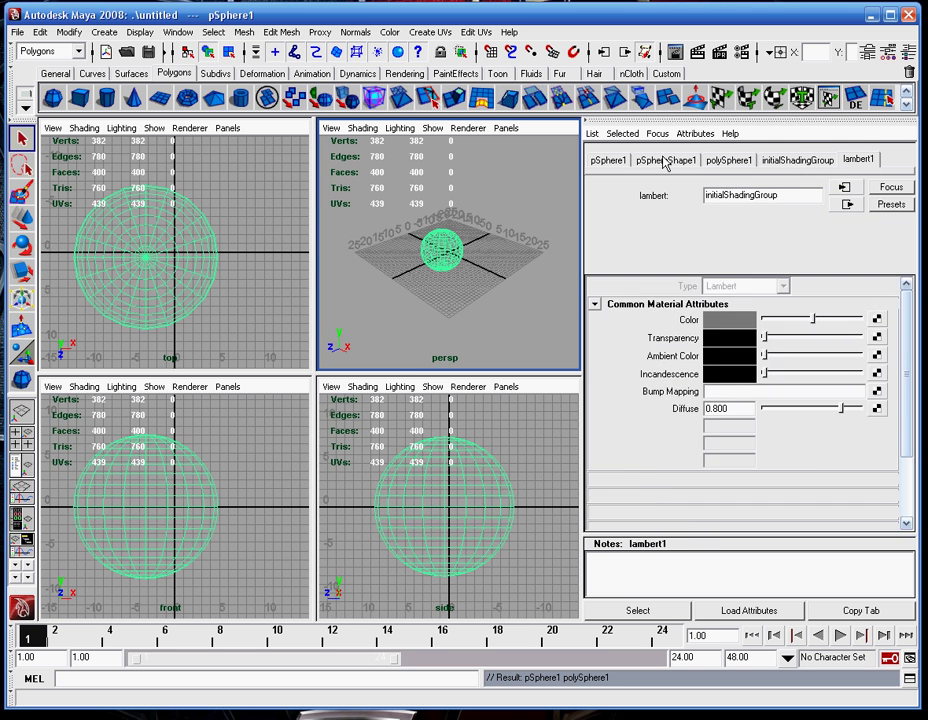
pyautogui.click(662, 160)
pyautogui.click(607, 161)
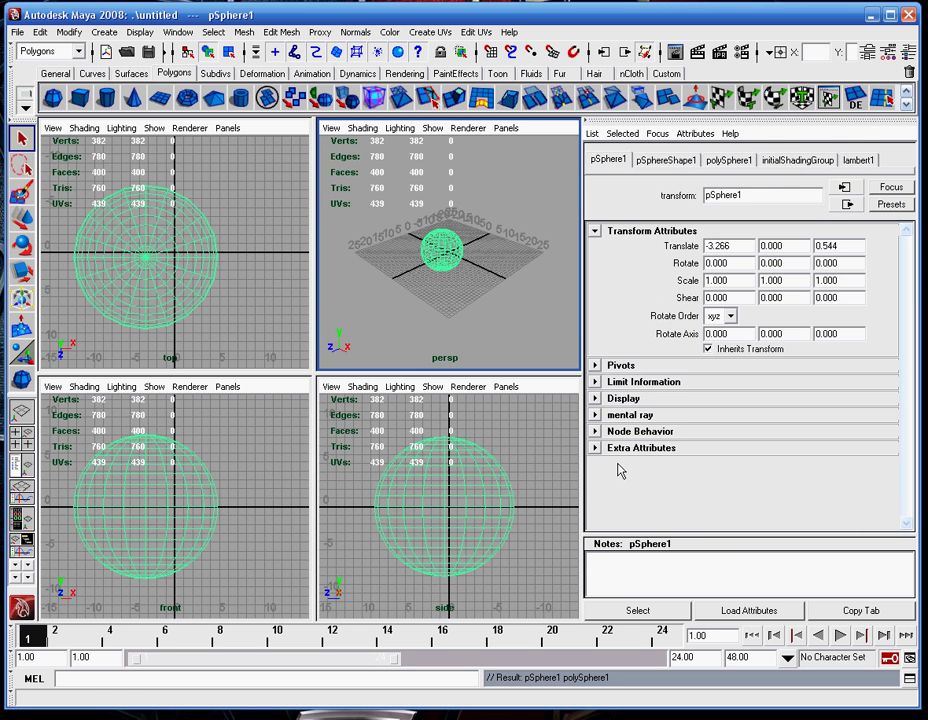
pyautogui.click(665, 160)
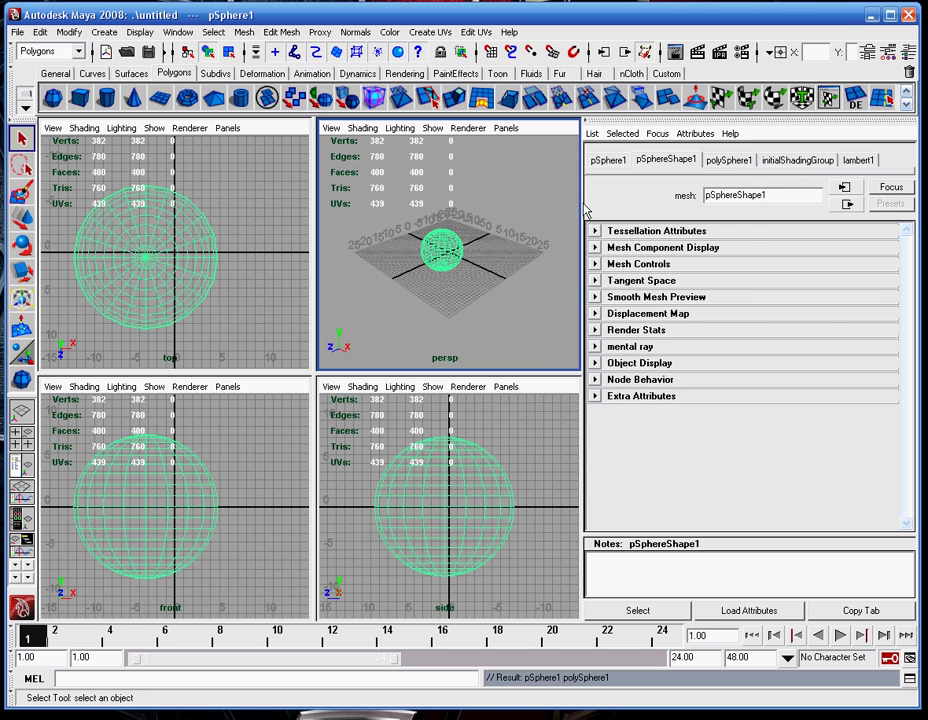
pyautogui.click(728, 160)
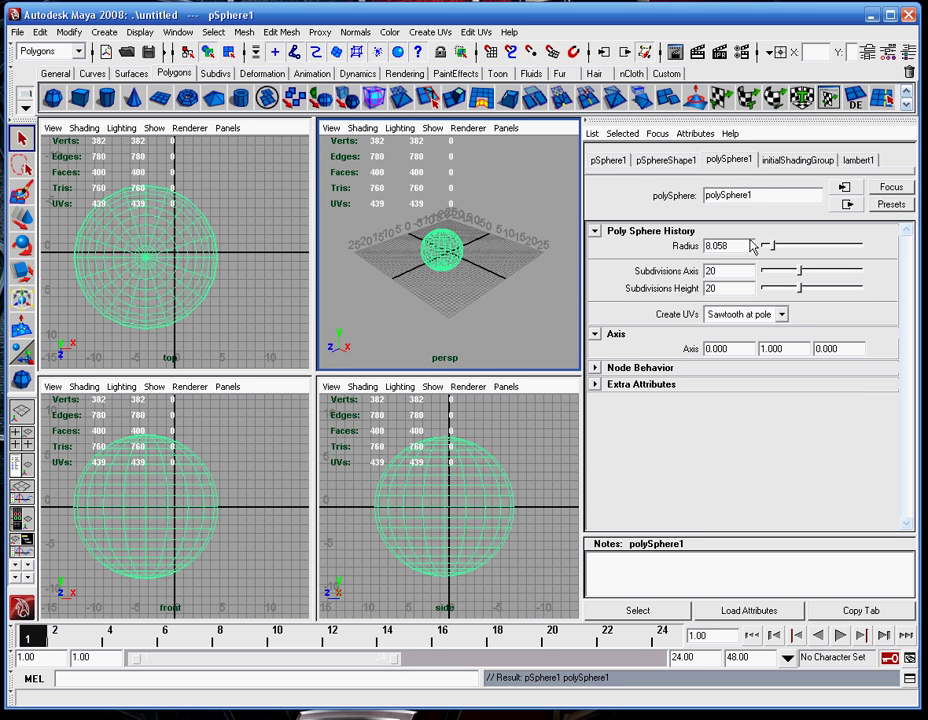
pyautogui.click(650, 160)
pyautogui.click(612, 160)
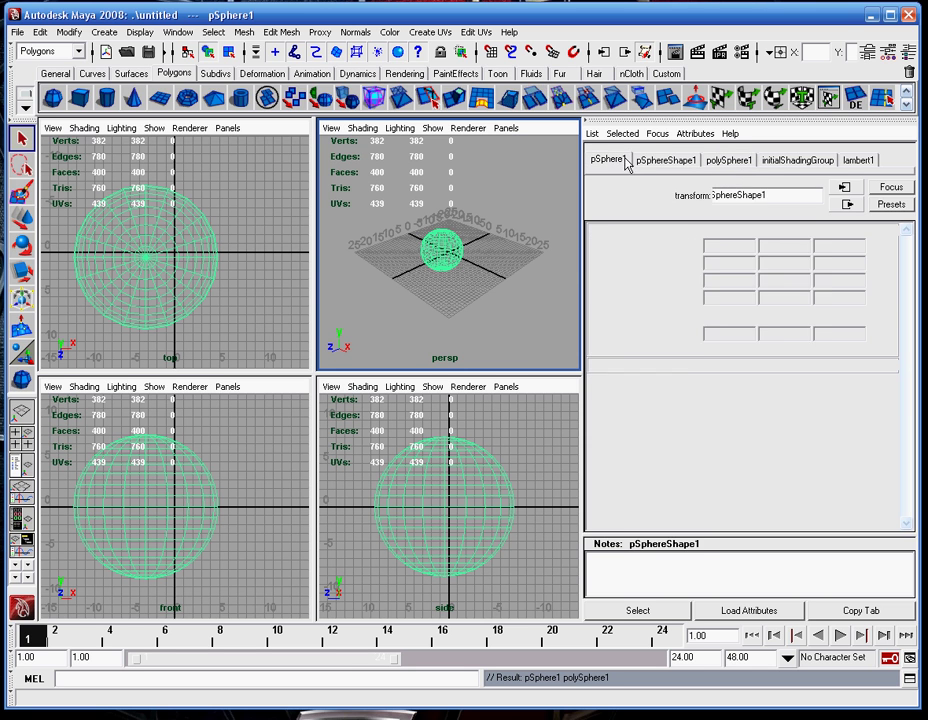
# Step: Increase the sphere's radius to about 8.27 and review its shading group and lambert1 material attributes
pyautogui.click(728, 160)
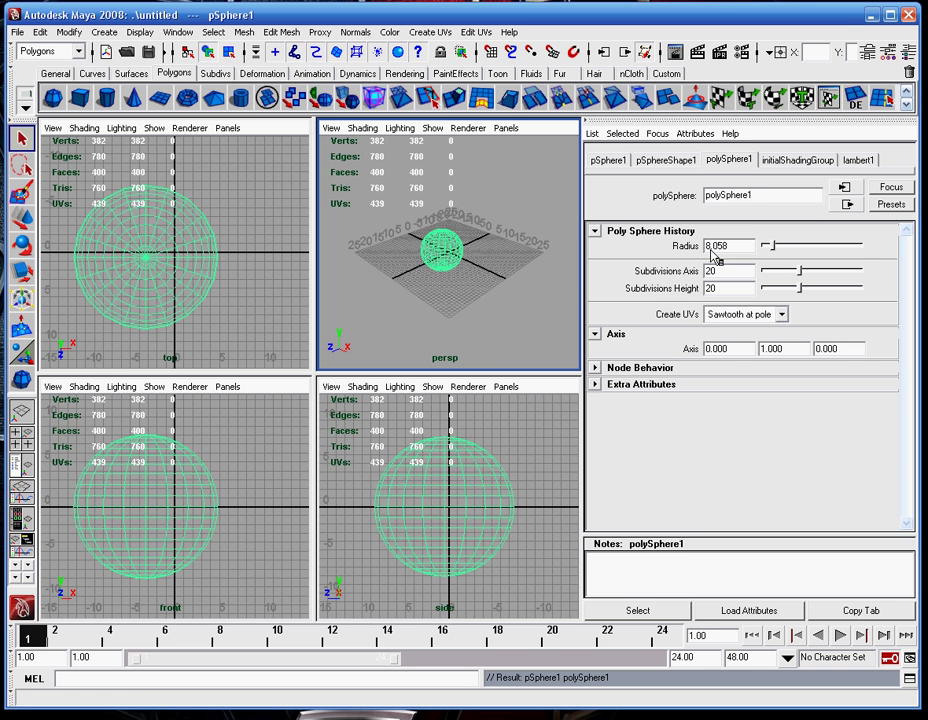
pyautogui.moveTo(769, 245); pyautogui.dragTo(805, 279)
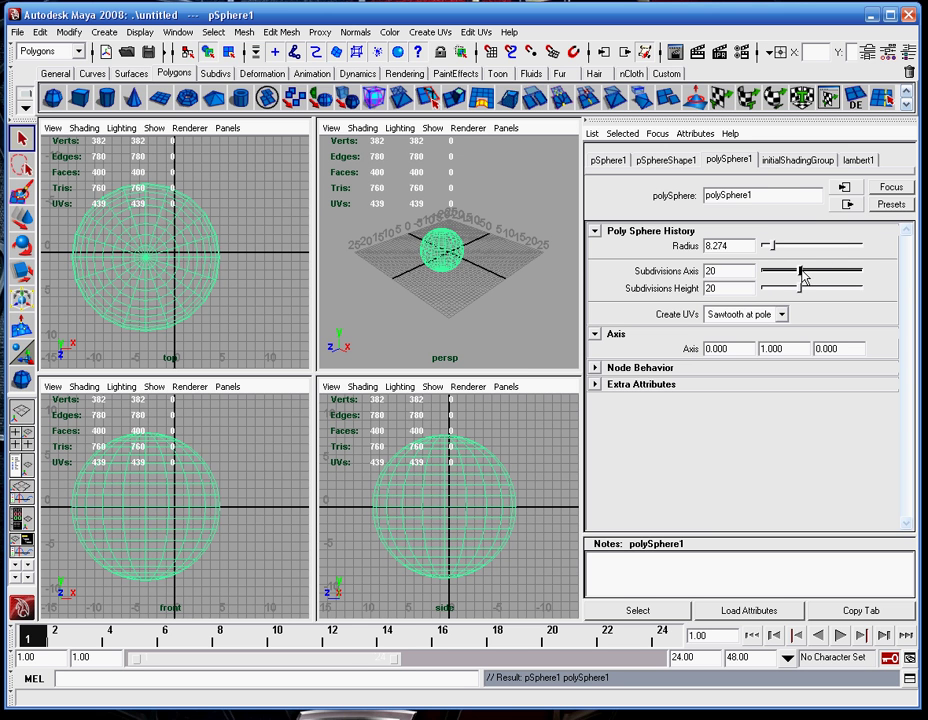
pyautogui.click(797, 160)
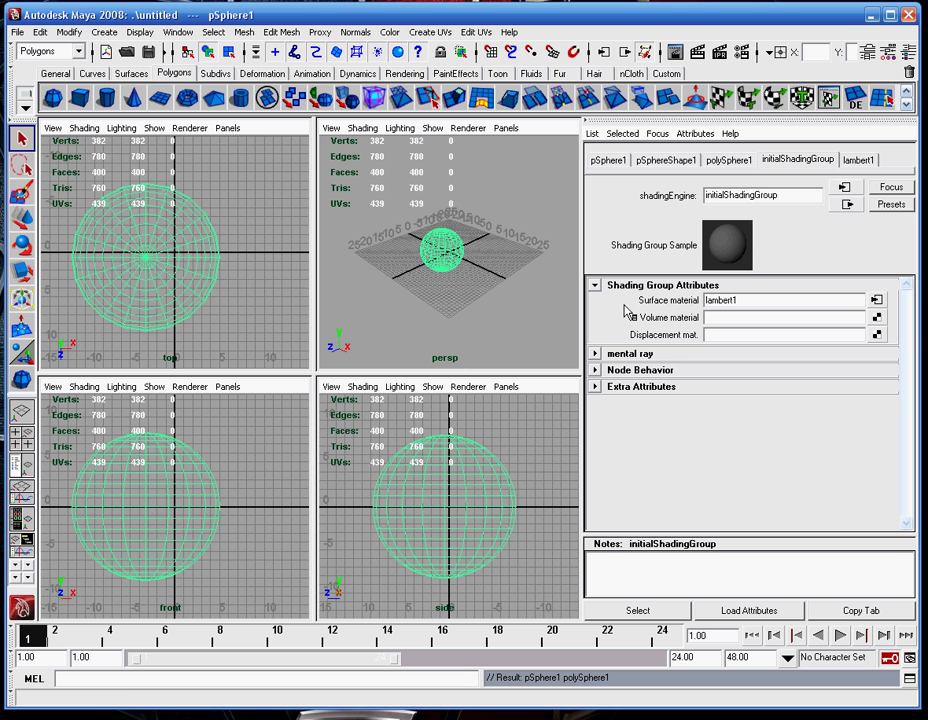
pyautogui.click(858, 160)
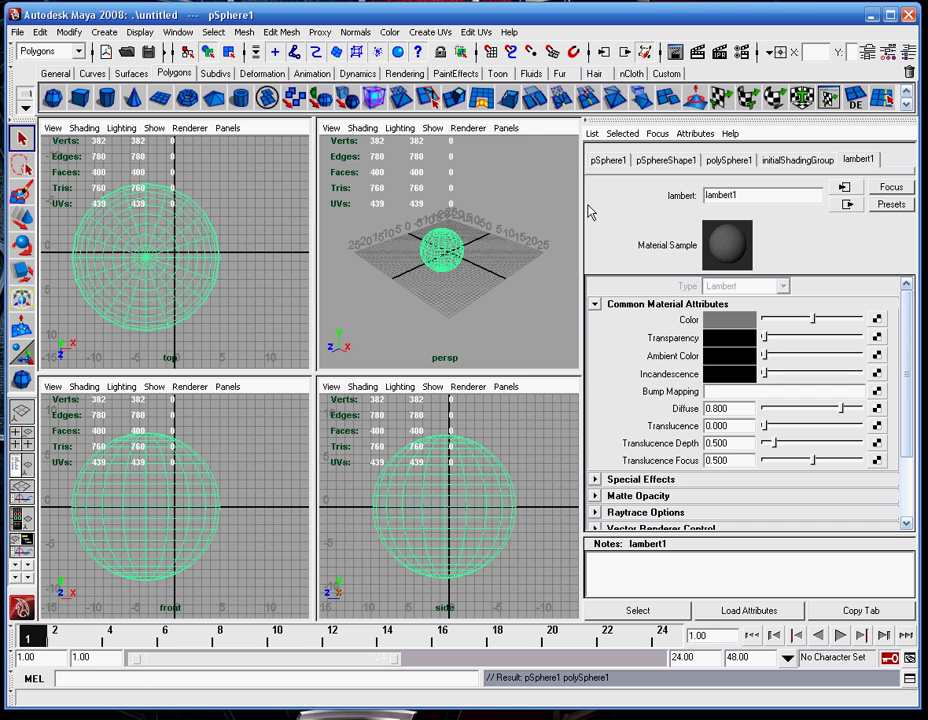
# Step: Display the Tool Settings and draw a tall polygon cone beside the sphere in the perspective view
pyautogui.click(889, 51)
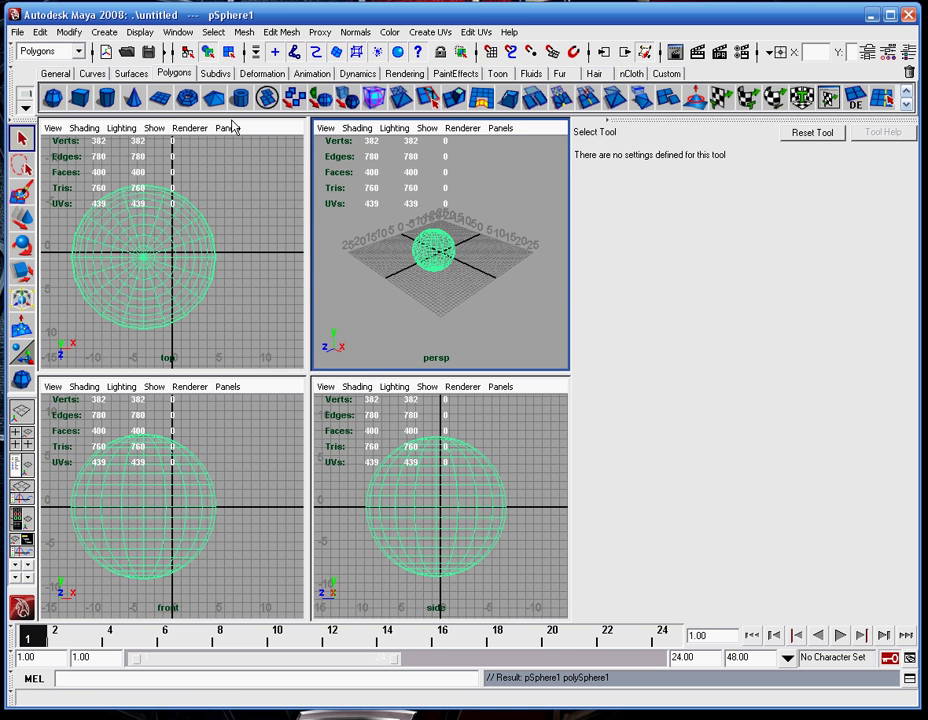
pyautogui.click(143, 105)
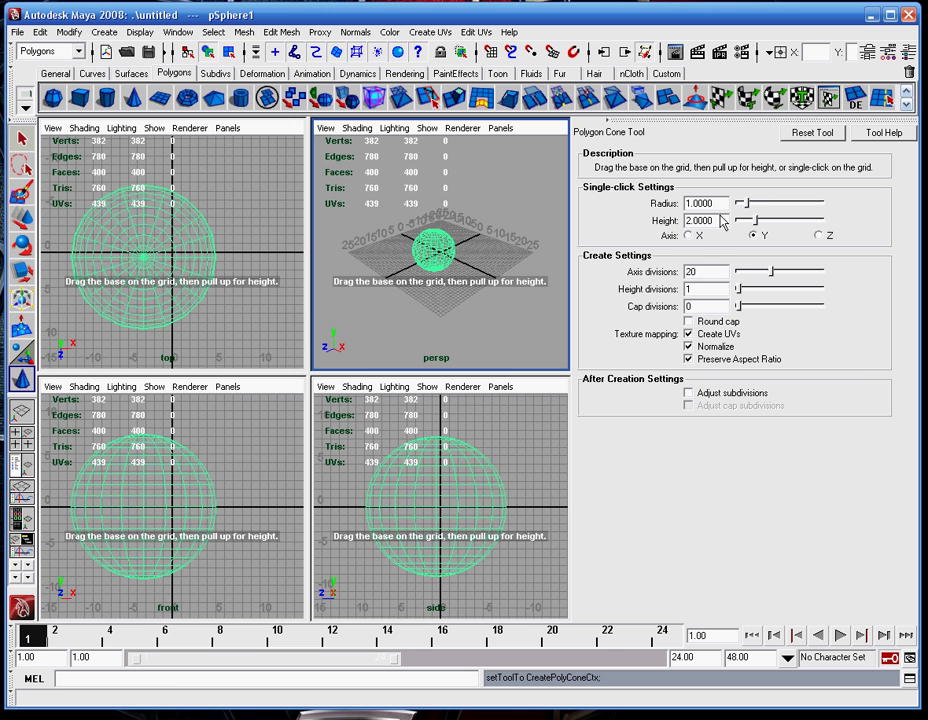
pyautogui.moveTo(493, 263); pyautogui.dragTo(514, 280)
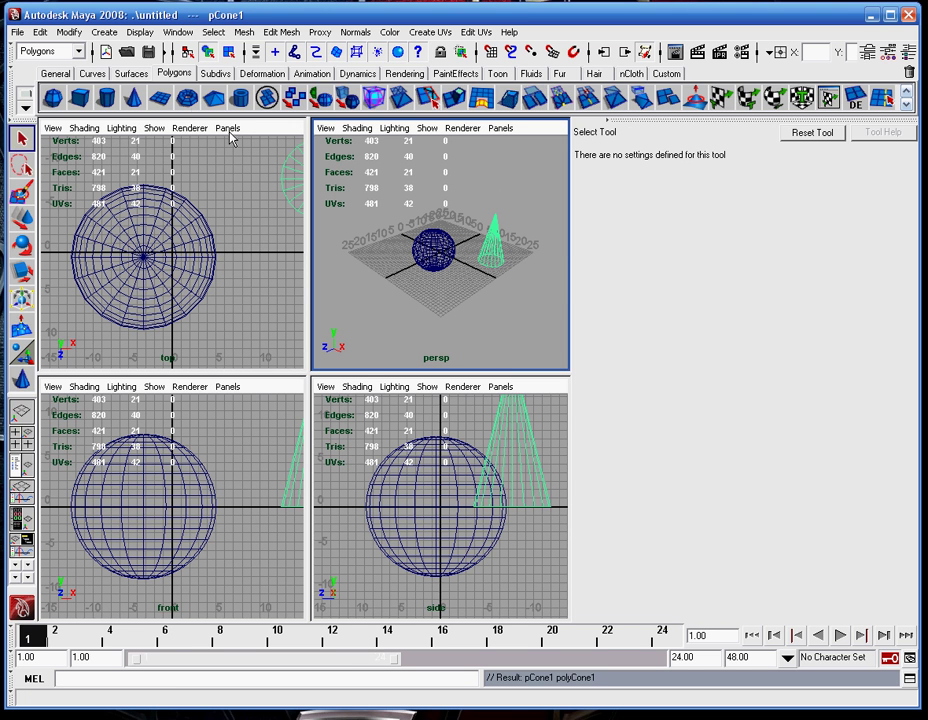
# Step: Try drawing a second polygon cone with the axis set to X in front of the sphere, and undo it
pyautogui.click(133, 97)
pyautogui.click(690, 235)
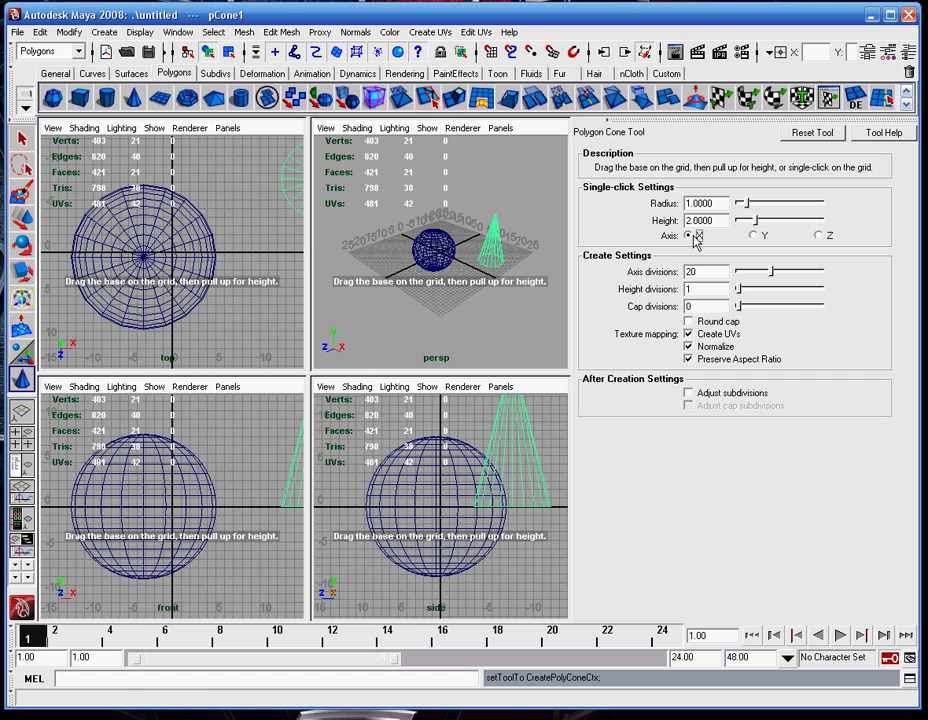
pyautogui.moveTo(455, 298); pyautogui.dragTo(487, 300)
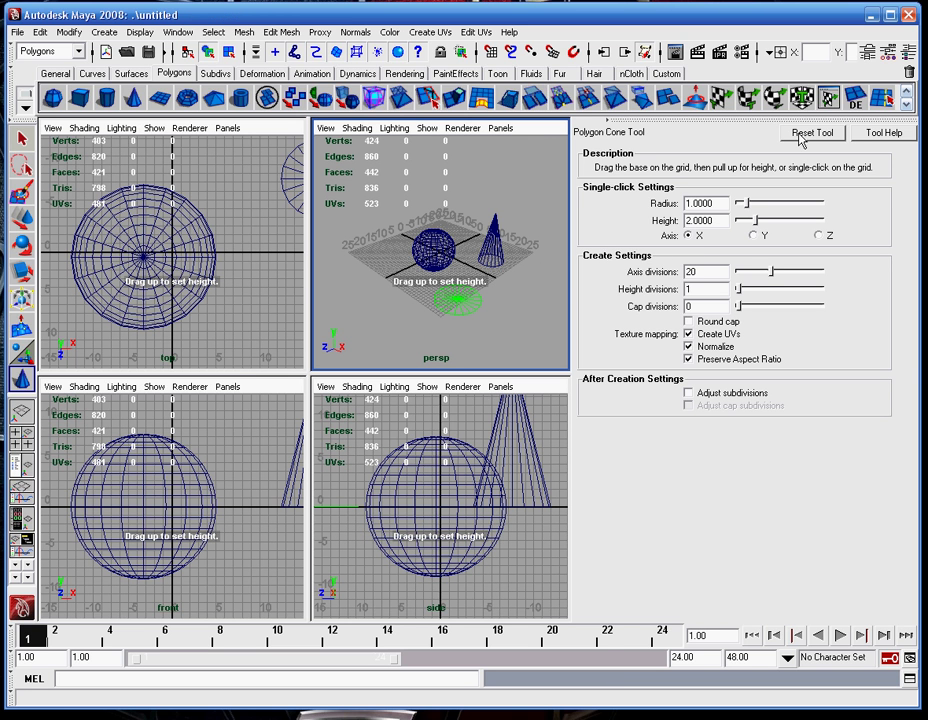
pyautogui.moveTo(470, 290); pyautogui.dragTo(470, 237)
pyautogui.hotkey('ctrl', 'z')
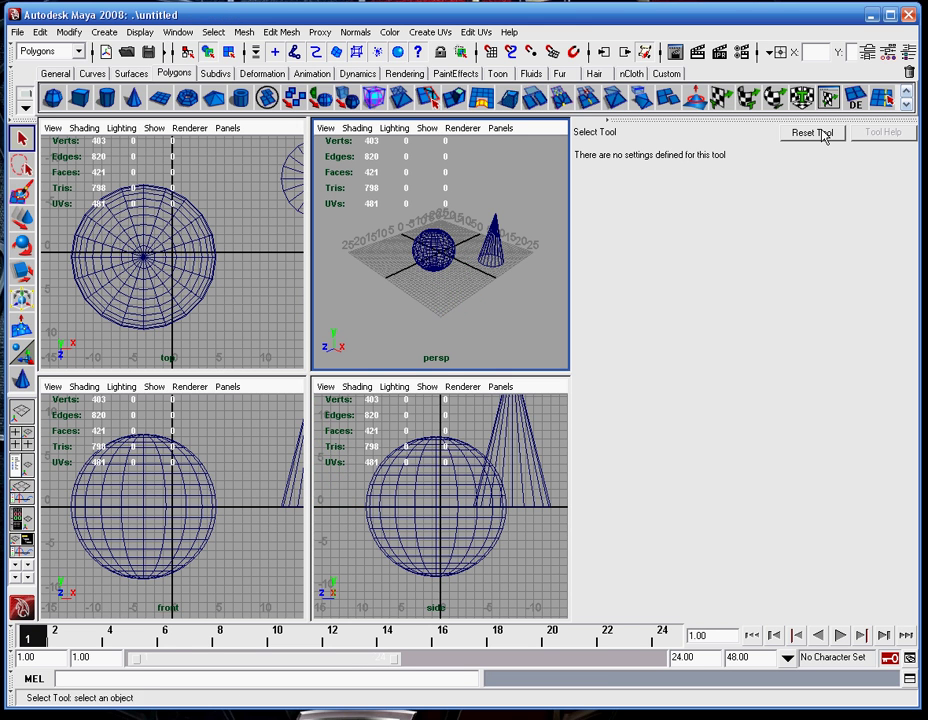
# Step: Try to split the side faces of the cone between neighbouring edges with the Split Polygon Tool
pyautogui.click(430, 96)
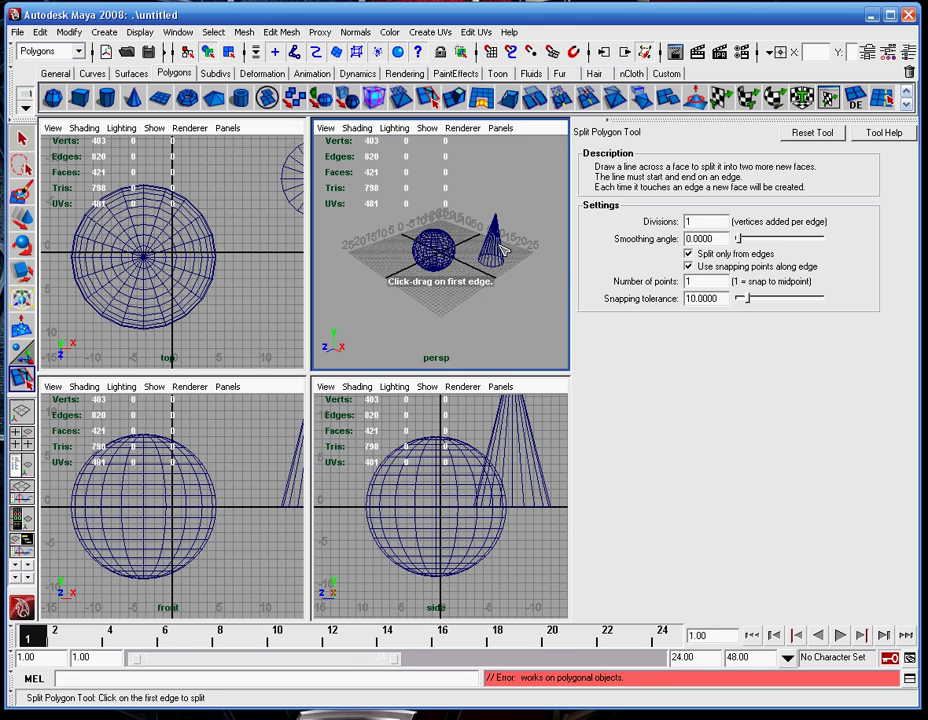
pyautogui.scroll(3, 555, 268)
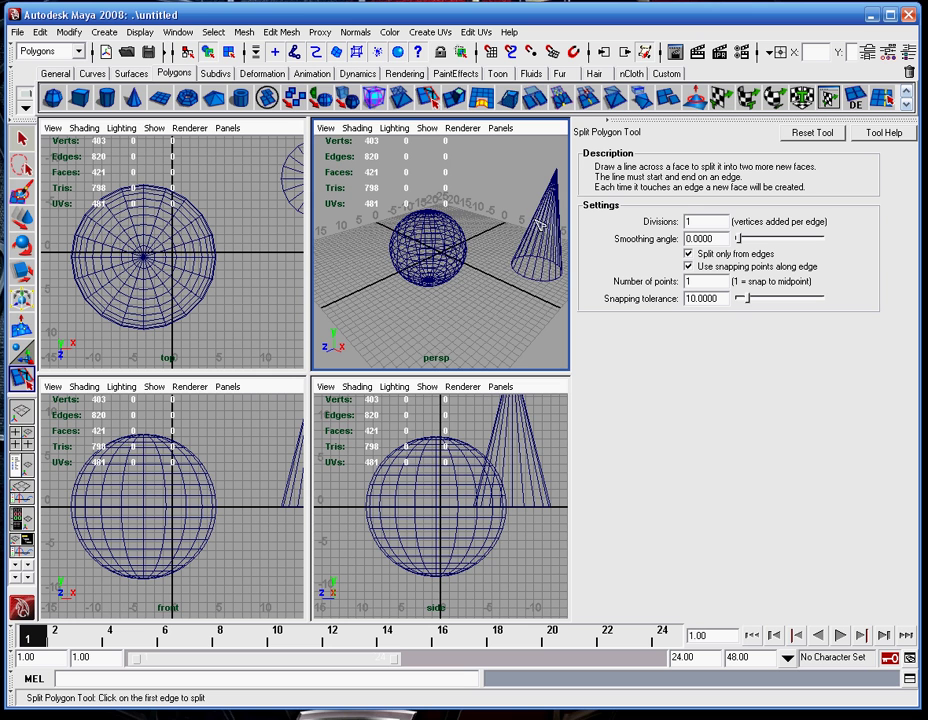
pyautogui.scroll(3, 540, 205)
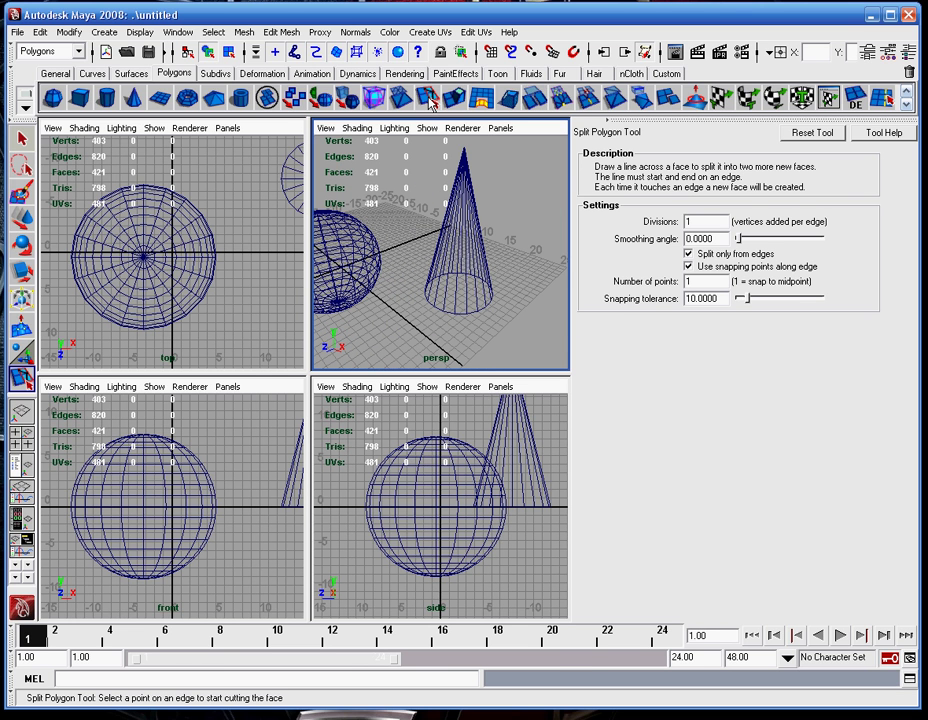
pyautogui.click(478, 270)
pyautogui.keyDown('alt'); pyautogui.moveTo(478, 270); pyautogui.dragTo(447, 271, button='right'); pyautogui.keyUp('alt')
pyautogui.moveTo(425, 286); pyautogui.dragTo(470, 296)
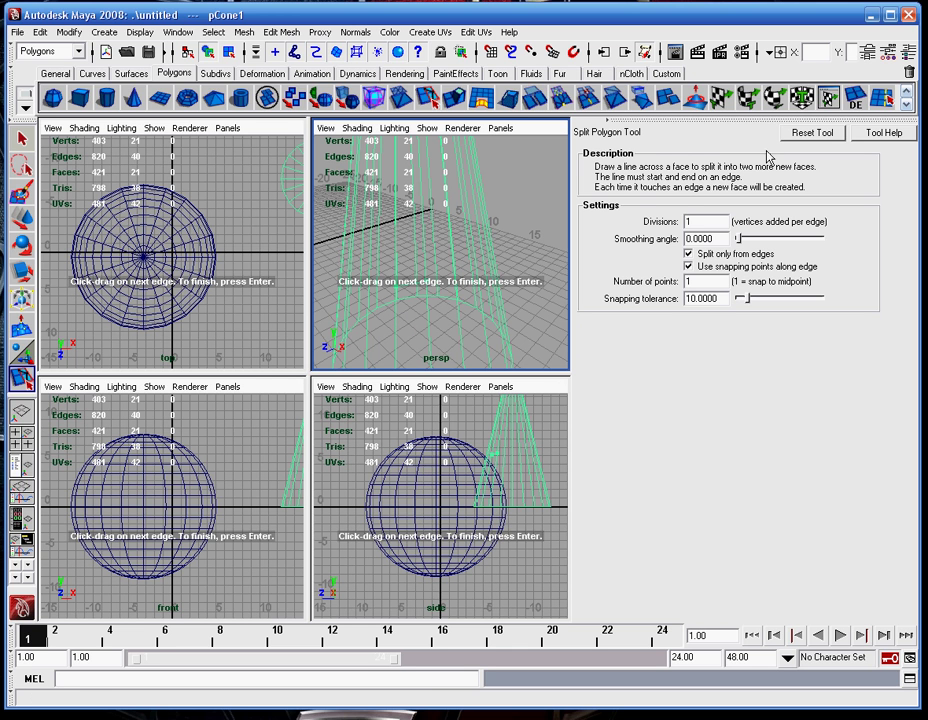
pyautogui.press('Return')
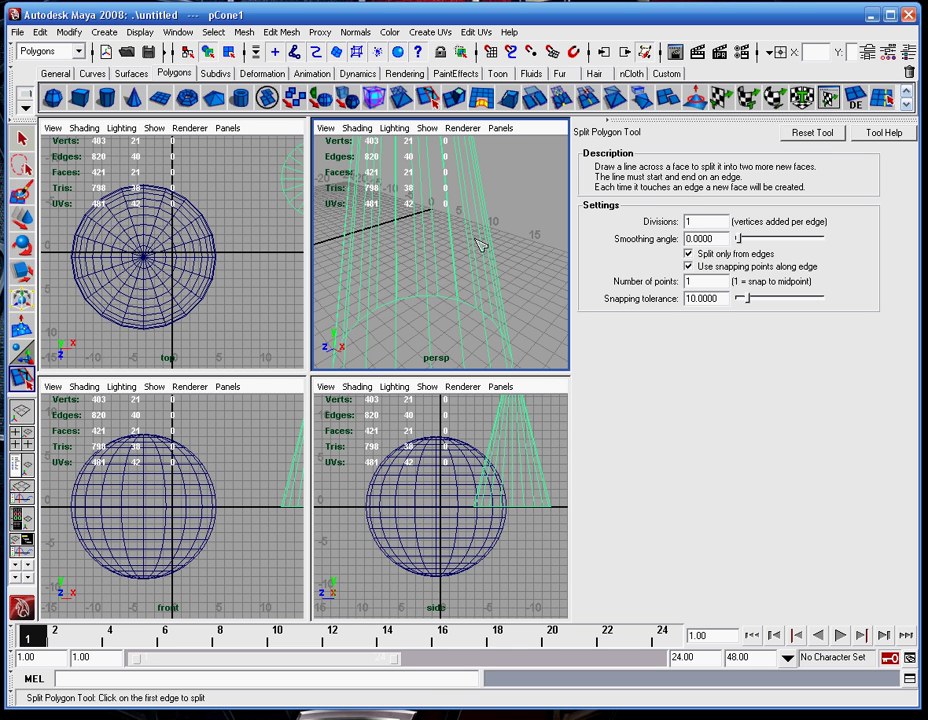
# Step: Leave the Split Polygon Tool and display the Channel Box for the whole cone
pyautogui.press('q')
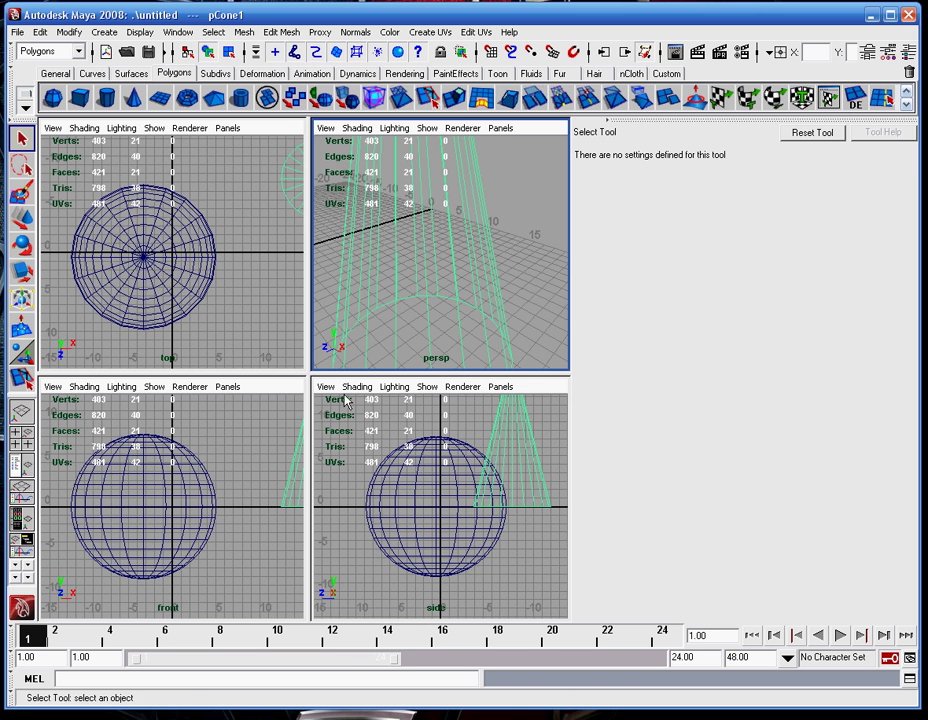
pyautogui.click(910, 51)
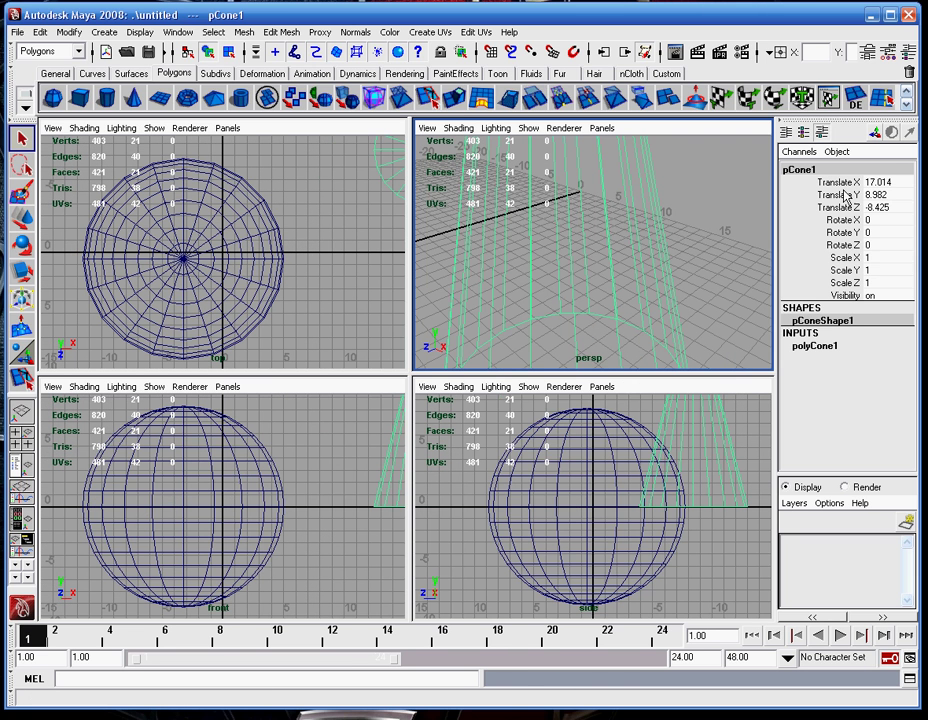
pyautogui.keyDown('alt'); pyautogui.moveTo(597, 317); pyautogui.dragTo(613, 294, button='right'); pyautogui.keyUp('alt')
pyautogui.scroll(-5, 644, 259)
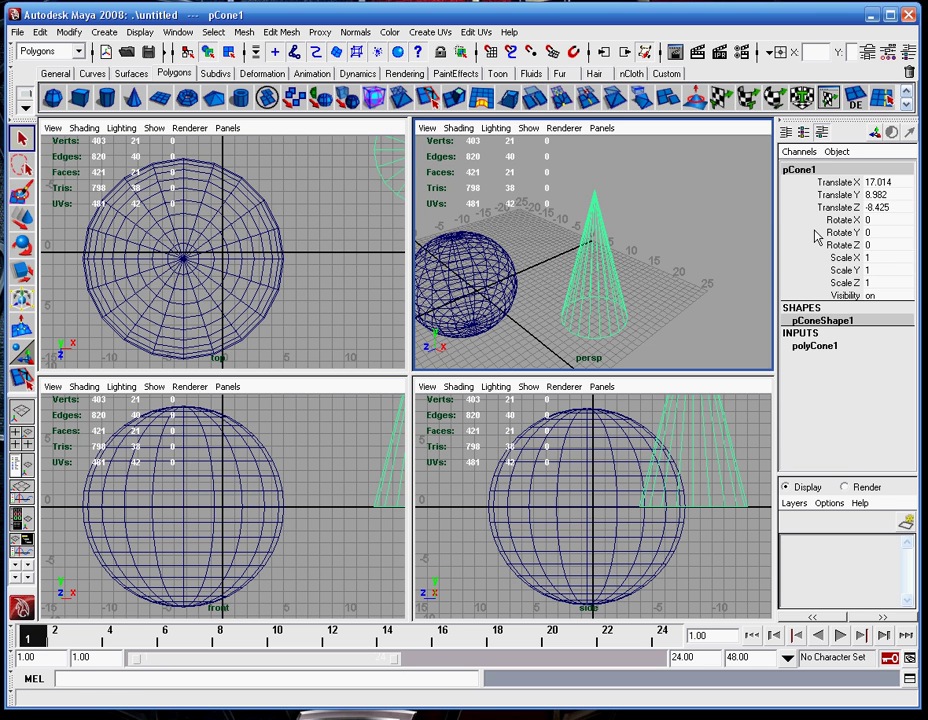
# Step: Compare the cone's transform attributes in the Attribute Editor and the Channel Box, and expand its polyCone1 input settings
pyautogui.click(866, 53)
pyautogui.click(605, 161)
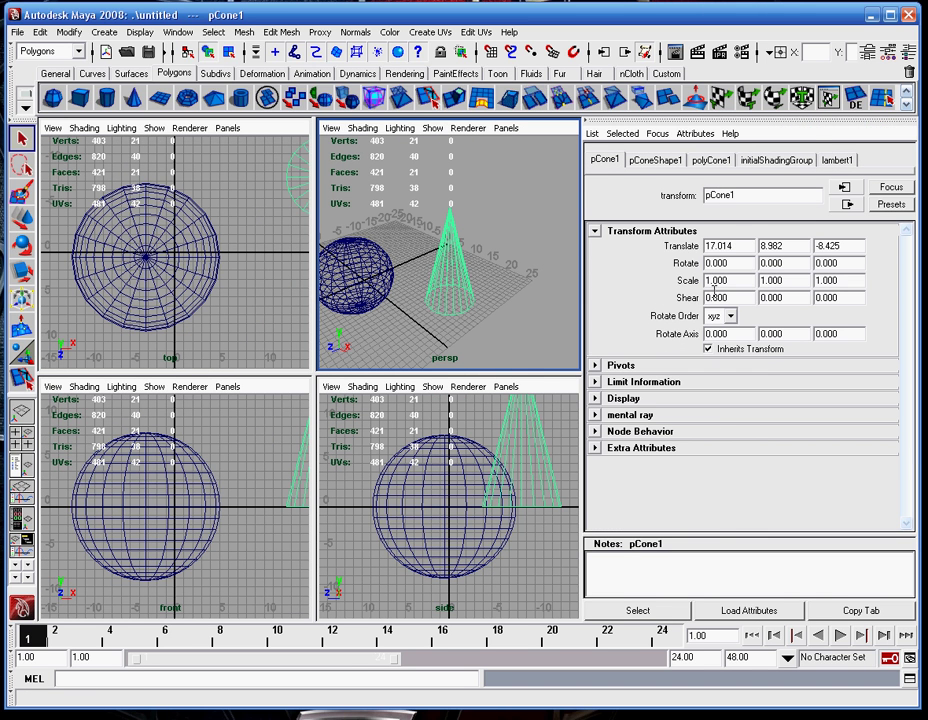
pyautogui.moveTo(736, 248); pyautogui.dragTo(704, 246)
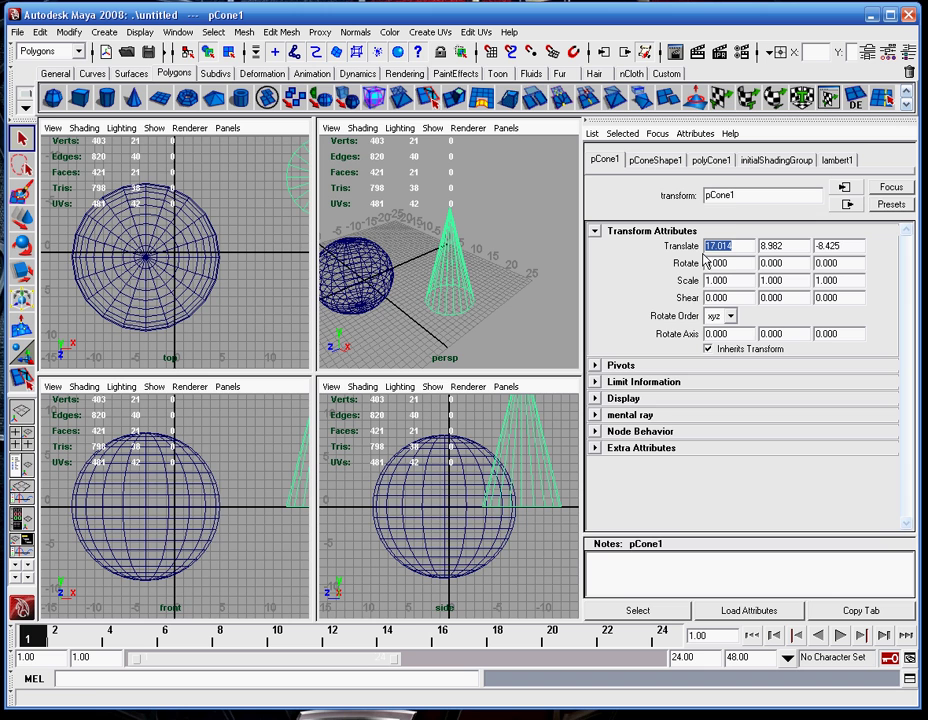
pyautogui.click(912, 52)
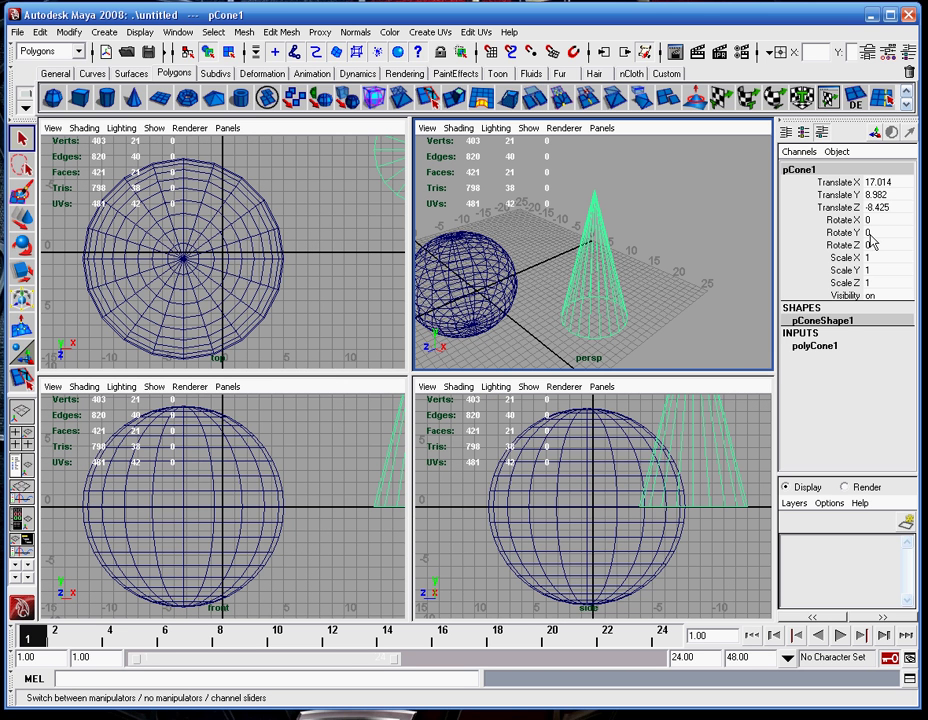
pyautogui.click(810, 346)
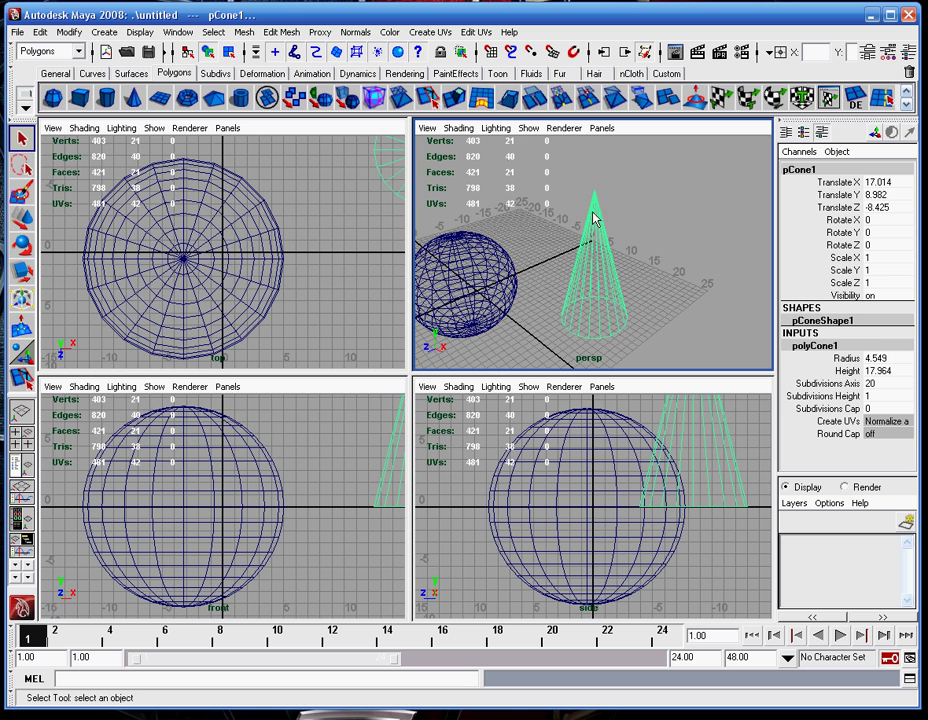
# Step: Look up the commands for deleting construction history without running any, and deselect the cone
pyautogui.click(40, 32)
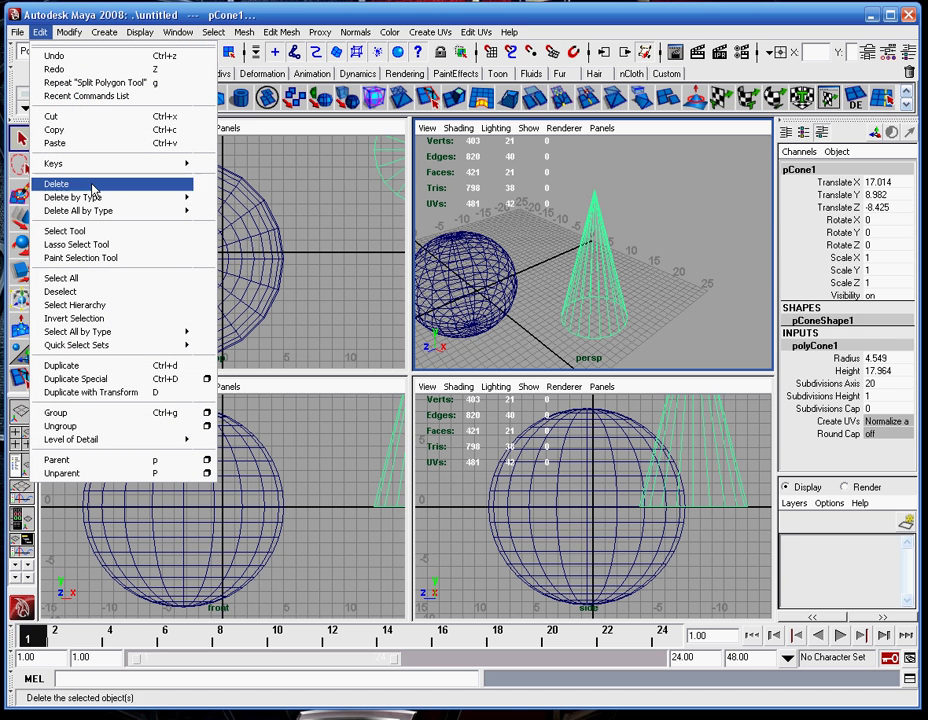
pyautogui.moveTo(123, 200)
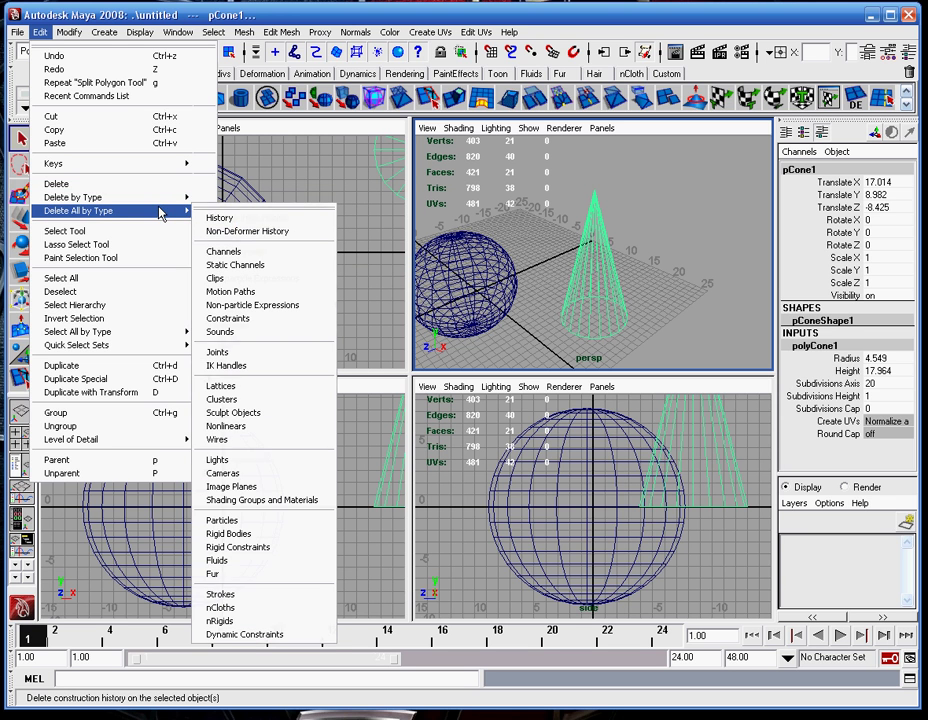
pyautogui.click(659, 133)
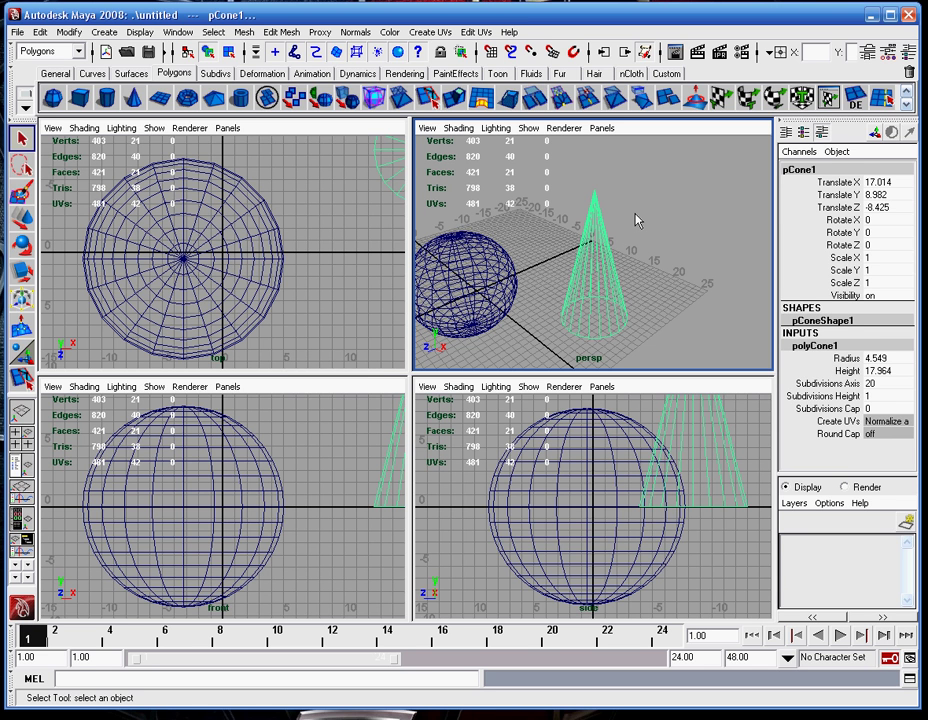
pyautogui.click(332, 252)
pyautogui.click(684, 244)
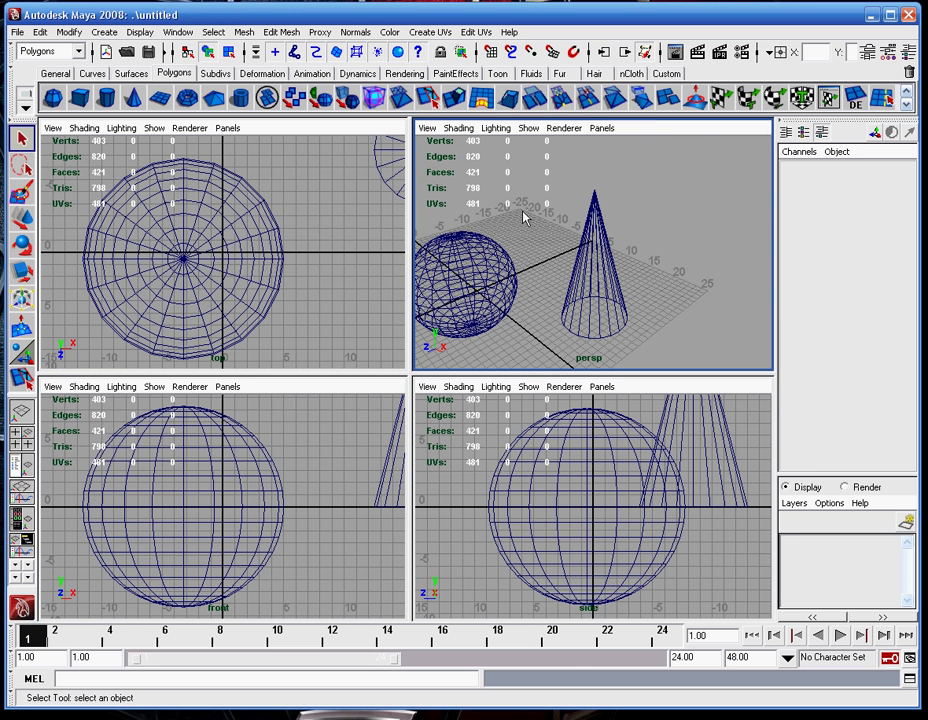
# Step: Toggle between the four-view layout and a single enlarged view, ending with the perspective view maximised
pyautogui.press('space')
pyautogui.press('space')
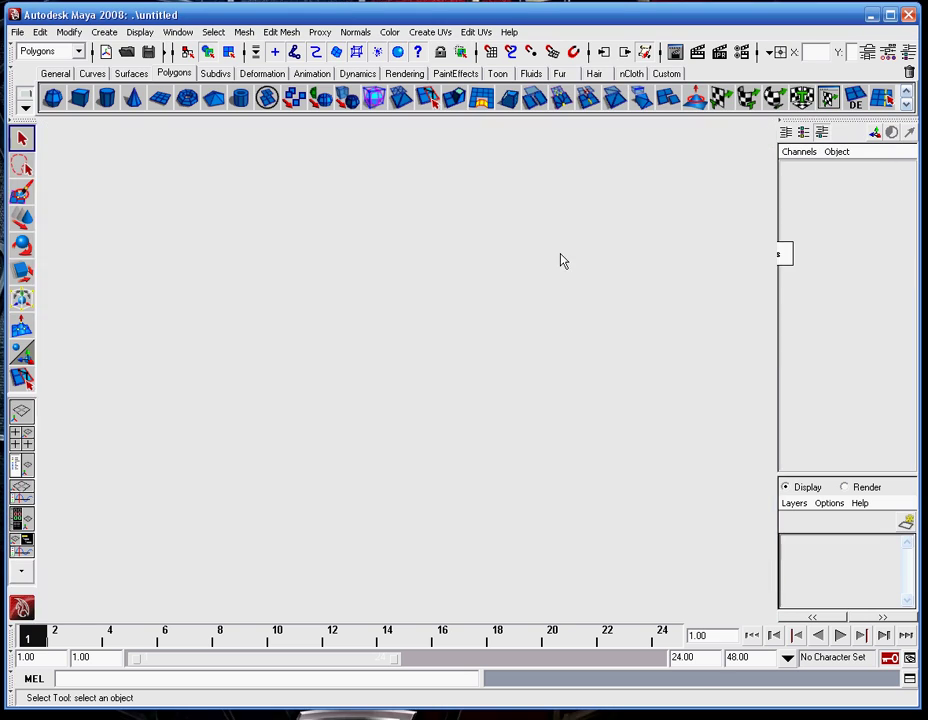
pyautogui.press('space')
pyautogui.press('space')
pyautogui.click(386, 259)
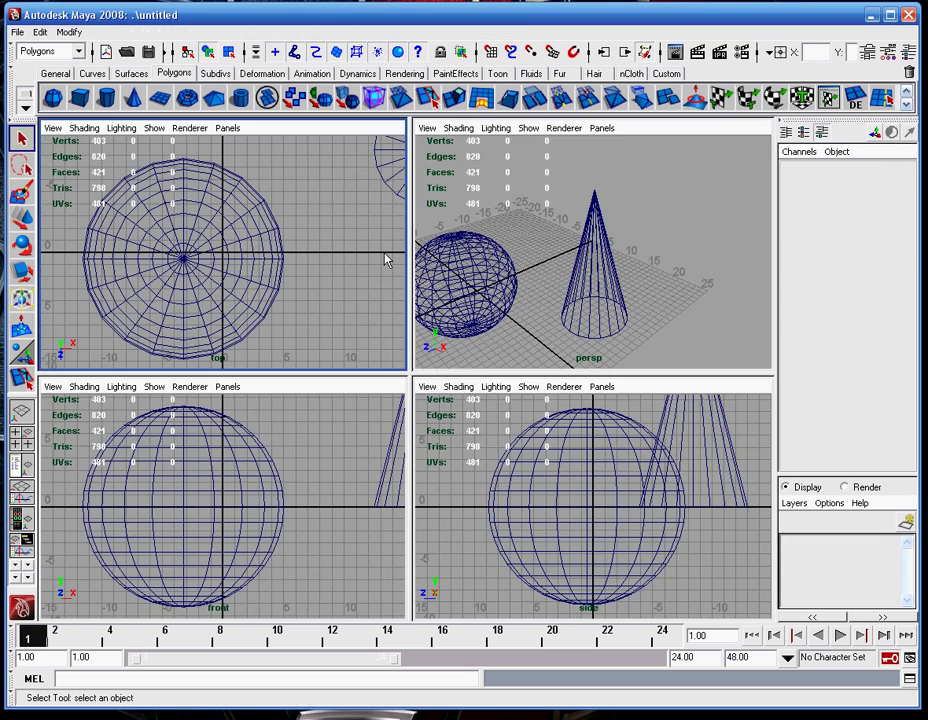
pyautogui.press('space')
pyautogui.press('space')
pyautogui.click(640, 300)
pyautogui.press('space')
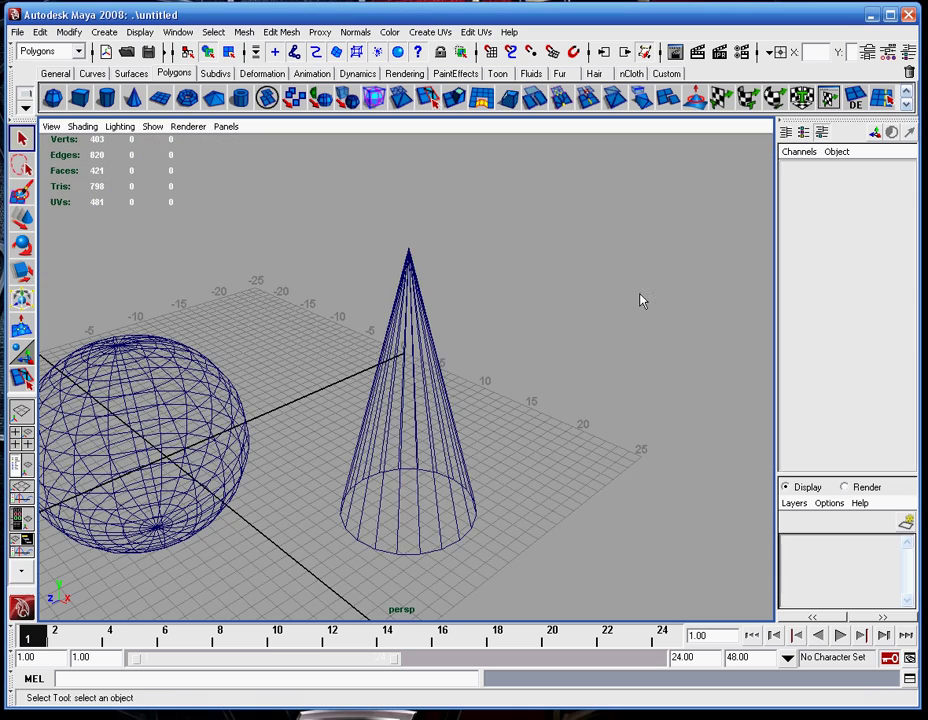
# Step: Orbit around the sphere and cone, and switch between the four-view and single perspective layouts
pyautogui.keyDown('alt'); pyautogui.moveTo(472, 369); pyautogui.dragTo(499, 355); pyautogui.keyUp('alt')
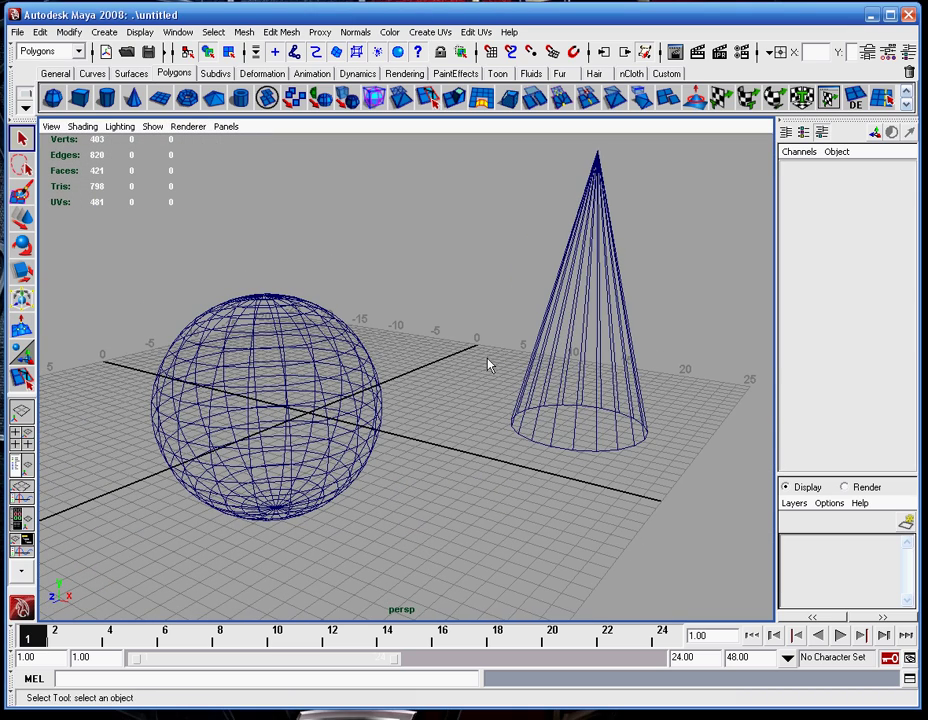
pyautogui.keyDown('alt'); pyautogui.moveTo(368, 405); pyautogui.dragTo(445, 345); pyautogui.keyUp('alt')
pyautogui.press('space')
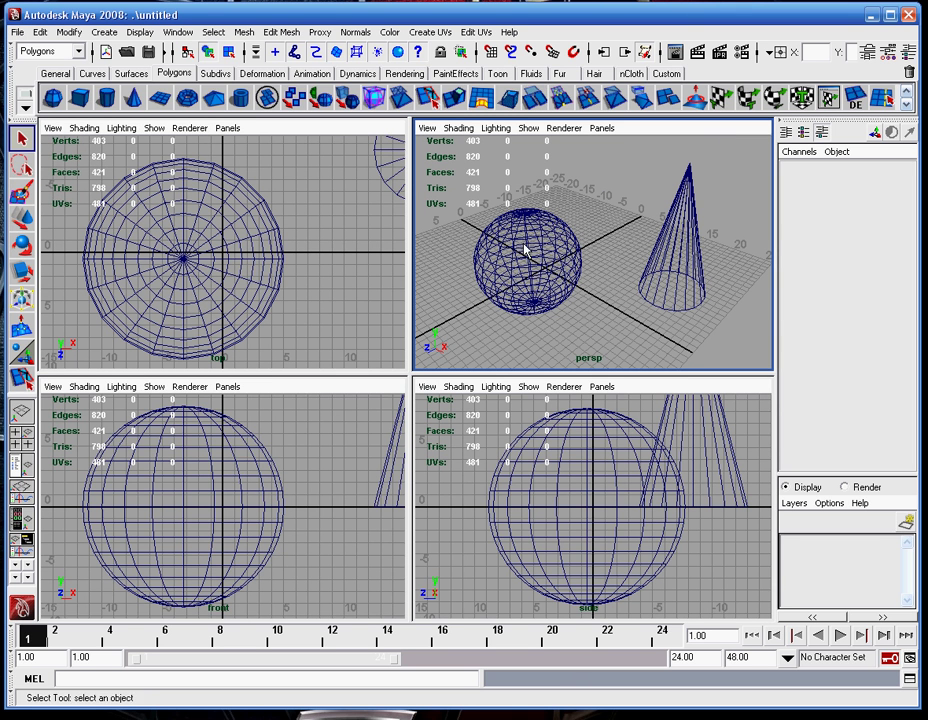
pyautogui.click(24, 415)
pyautogui.press('space')
pyautogui.press('space')
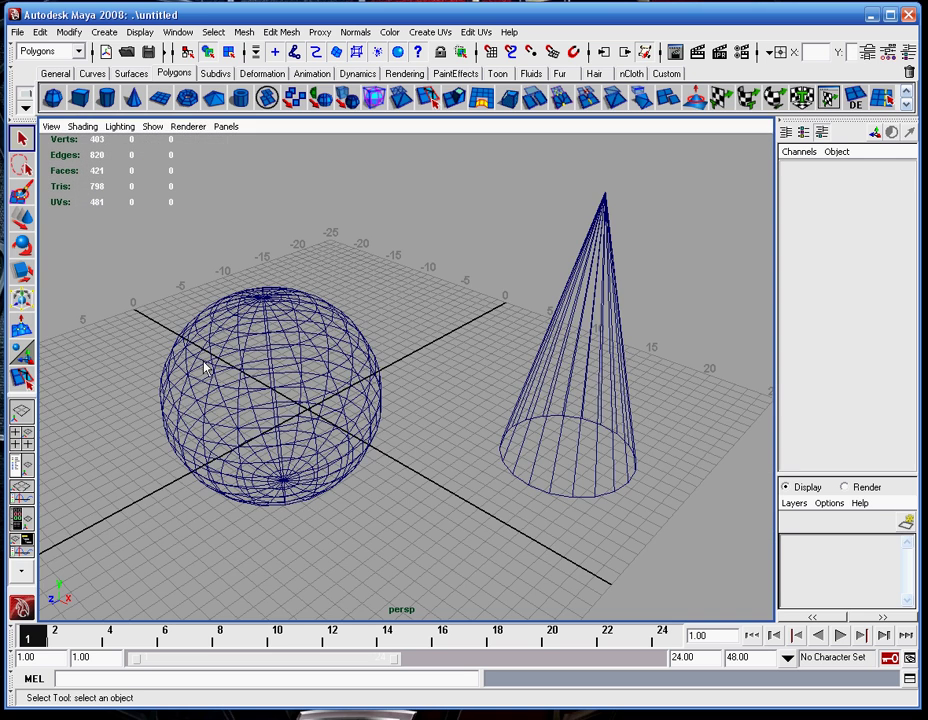
# Step: Close the floating Outliner window and show the Outliner docked beside the perspective view
pyautogui.click(22, 464)
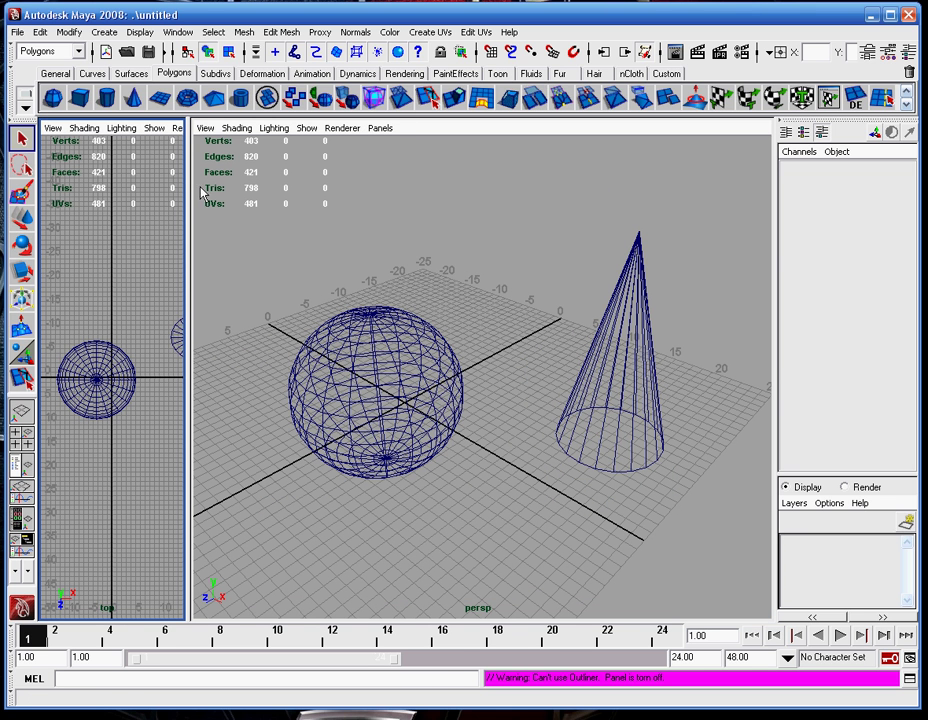
pyautogui.moveTo(186, 227); pyautogui.dragTo(428, 327)
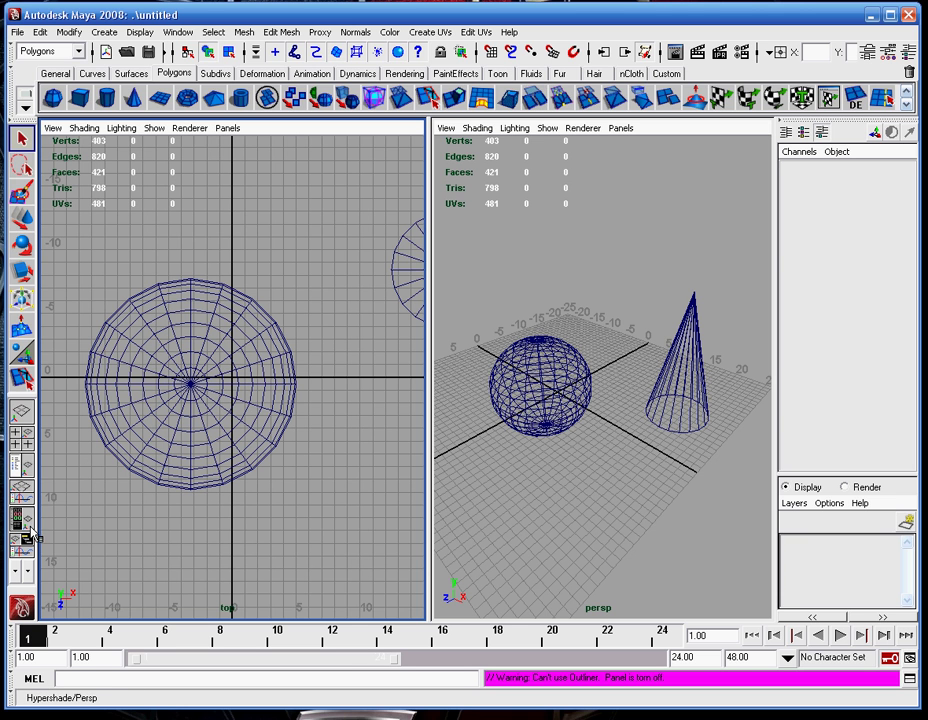
pyautogui.click(22, 474)
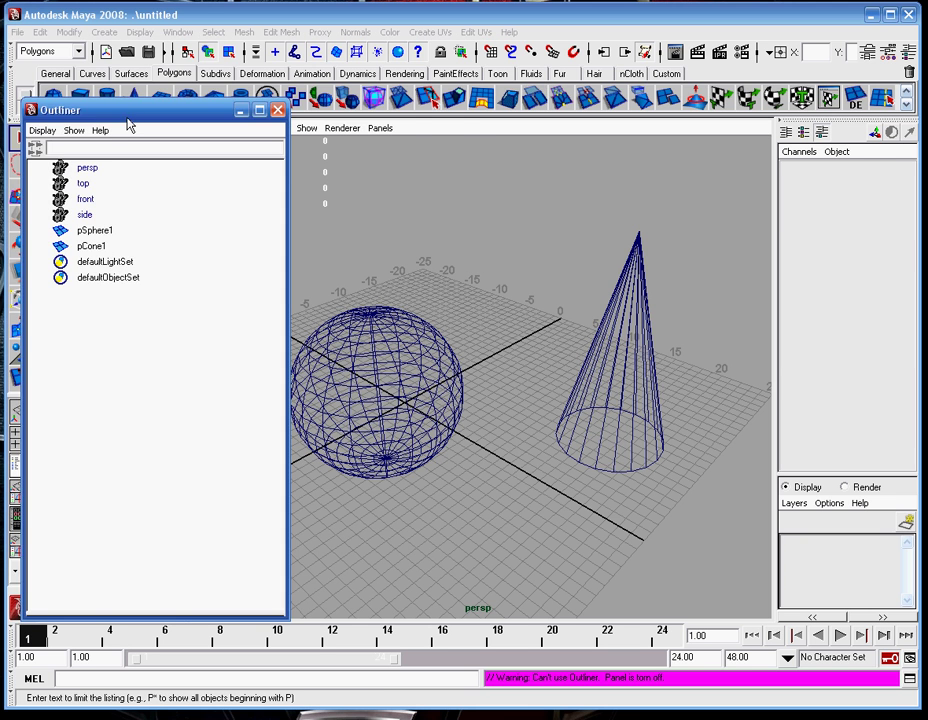
pyautogui.moveTo(141, 118); pyautogui.dragTo(73, 199)
pyautogui.click(215, 199)
pyautogui.click(21, 465)
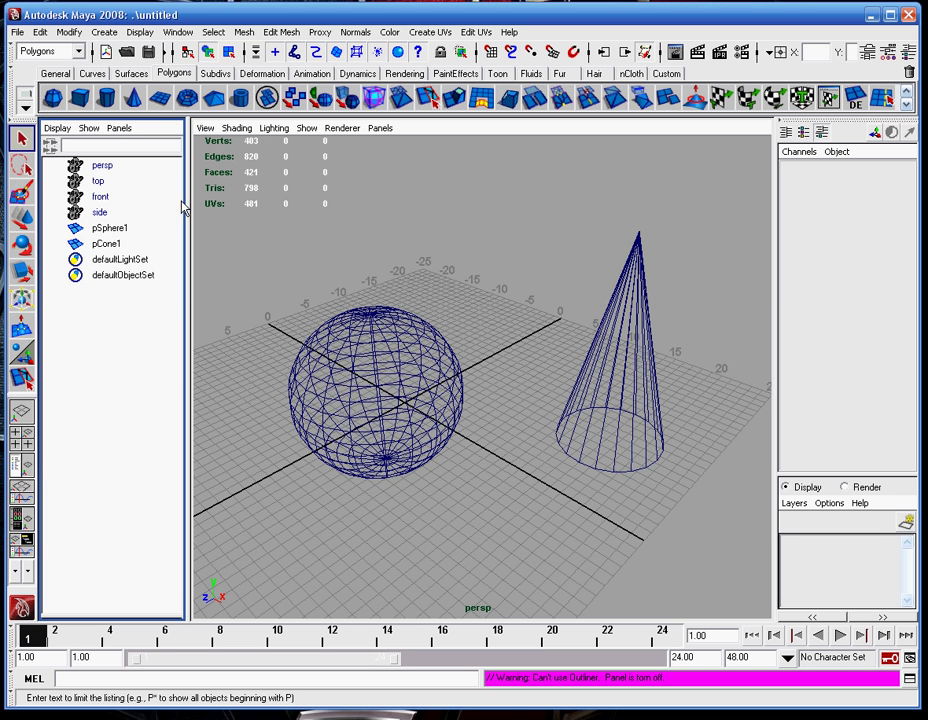
# Step: Widen the Outliner pane and replace its contents with the Hypershade
pyautogui.moveTo(191, 236); pyautogui.dragTo(403, 236)
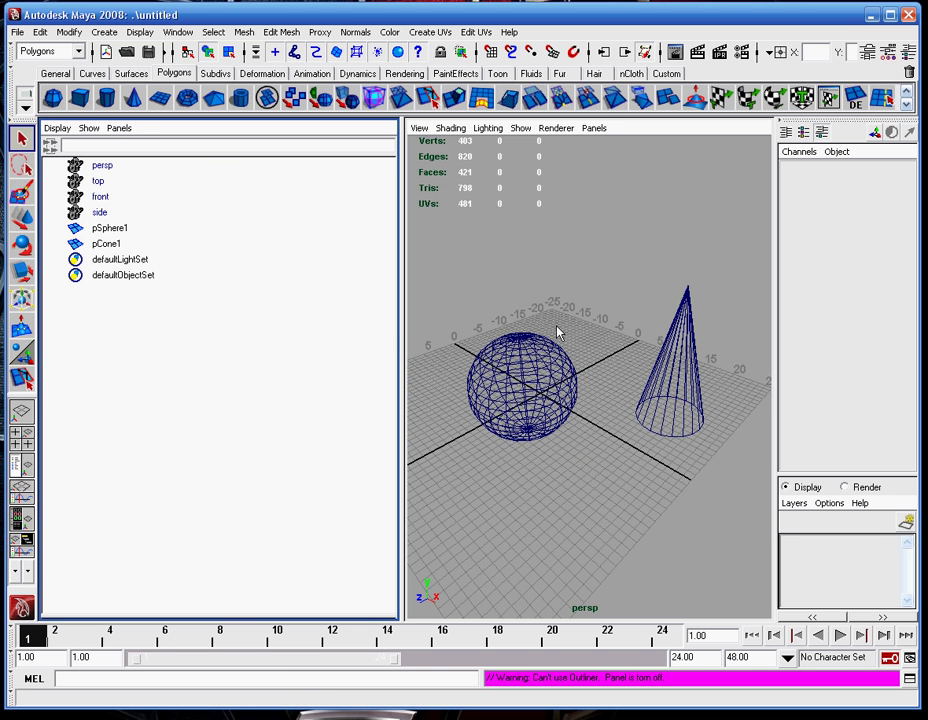
pyautogui.click(119, 128)
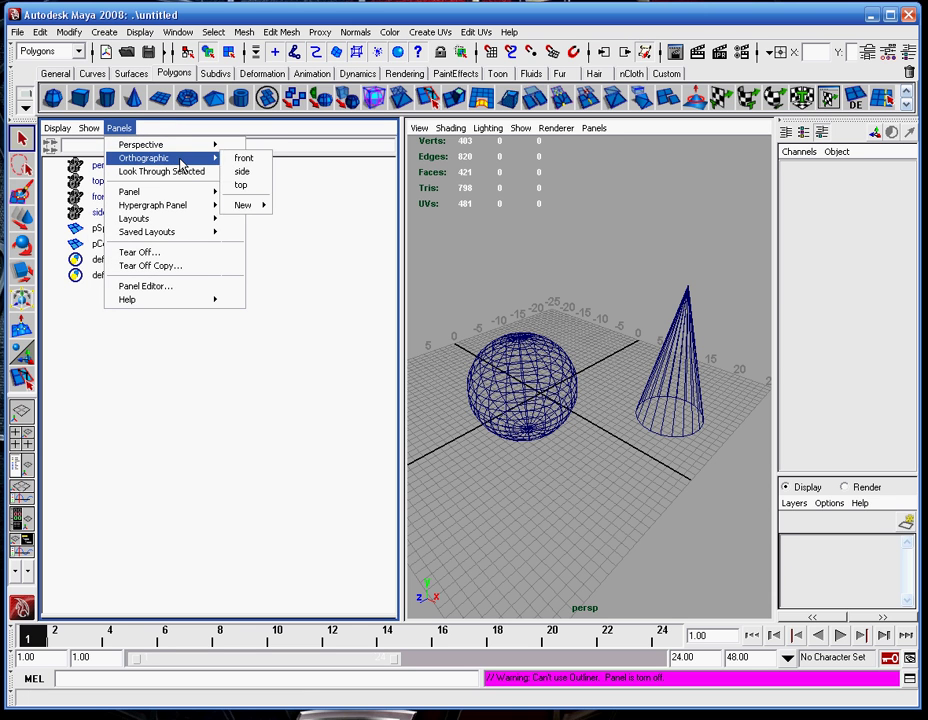
pyautogui.moveTo(186, 192)
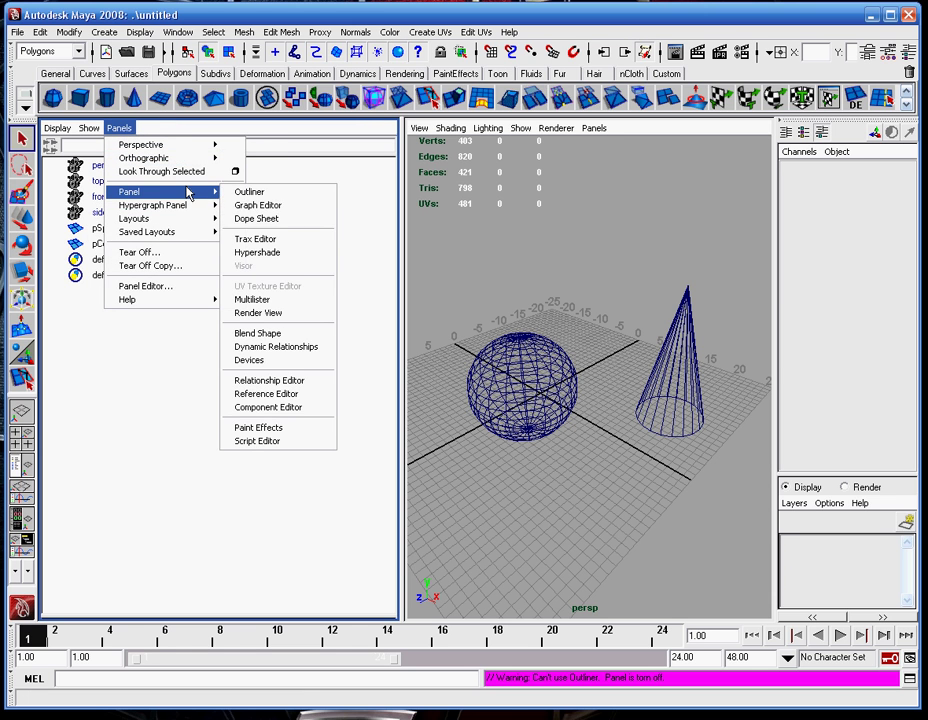
pyautogui.click(303, 257)
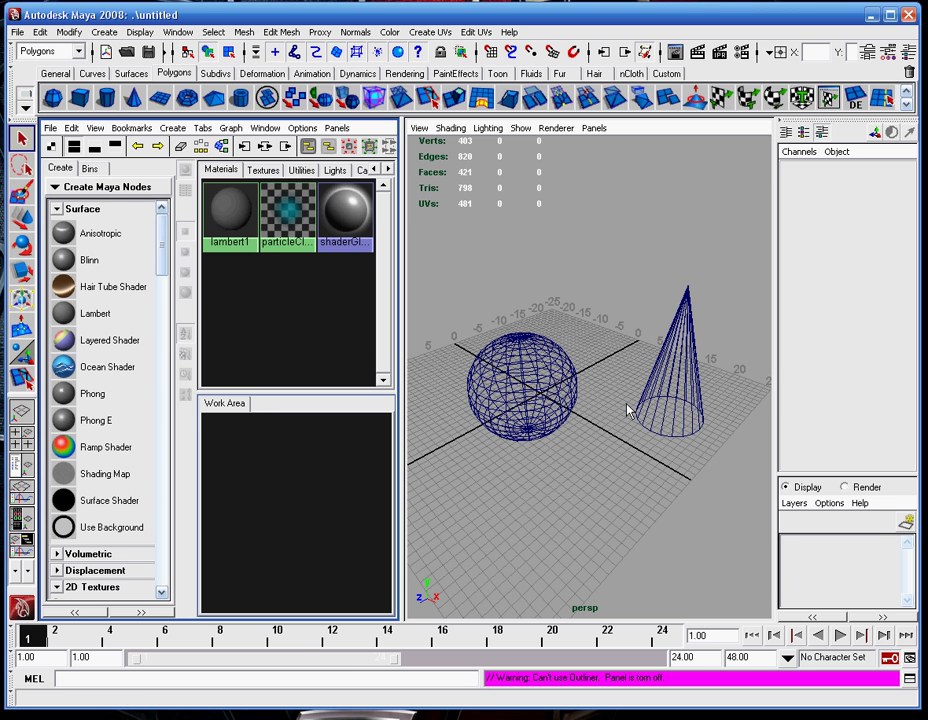
# Step: Restore the Outliner/Persp layout, and switch the widened Outliner pane to the orthographic top view
pyautogui.click(20, 487)
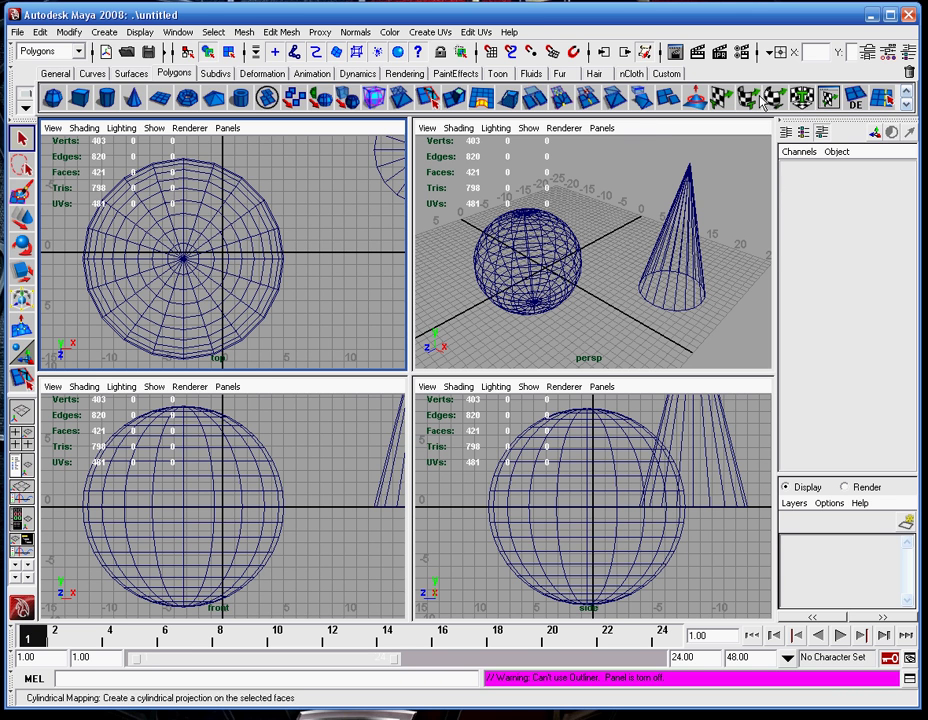
pyautogui.click(17, 465)
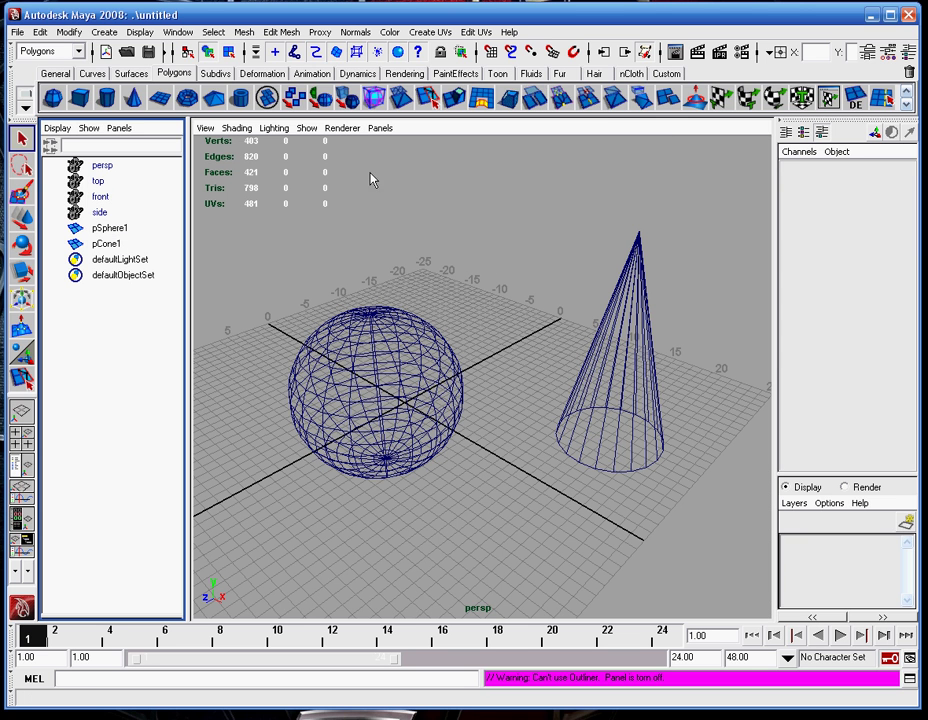
pyautogui.moveTo(188, 230); pyautogui.dragTo(451, 225)
pyautogui.click(126, 129)
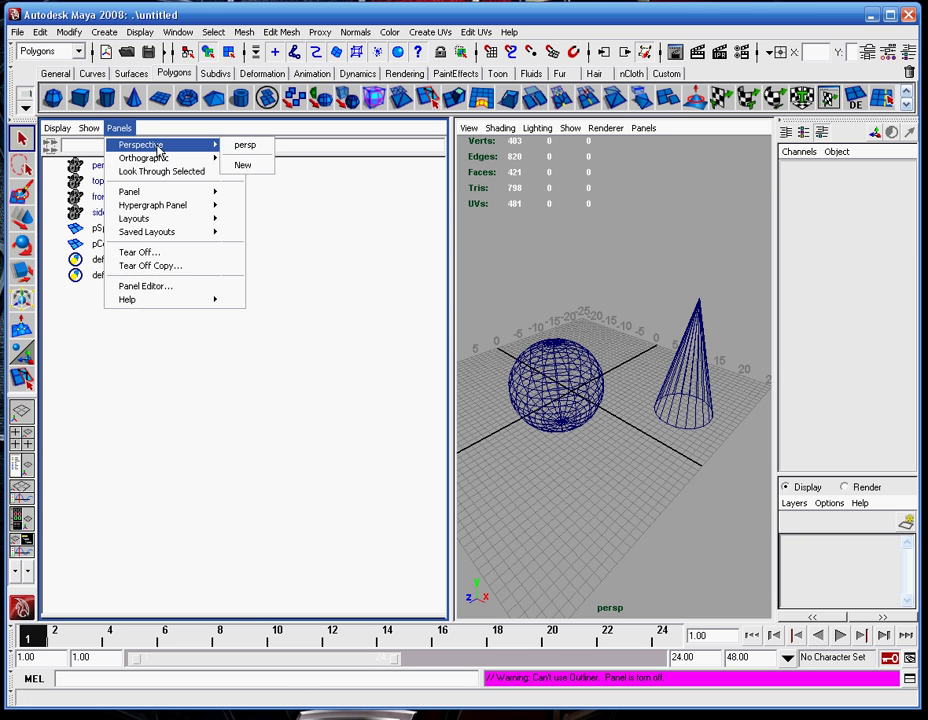
pyautogui.moveTo(140, 158)
pyautogui.click(240, 186)
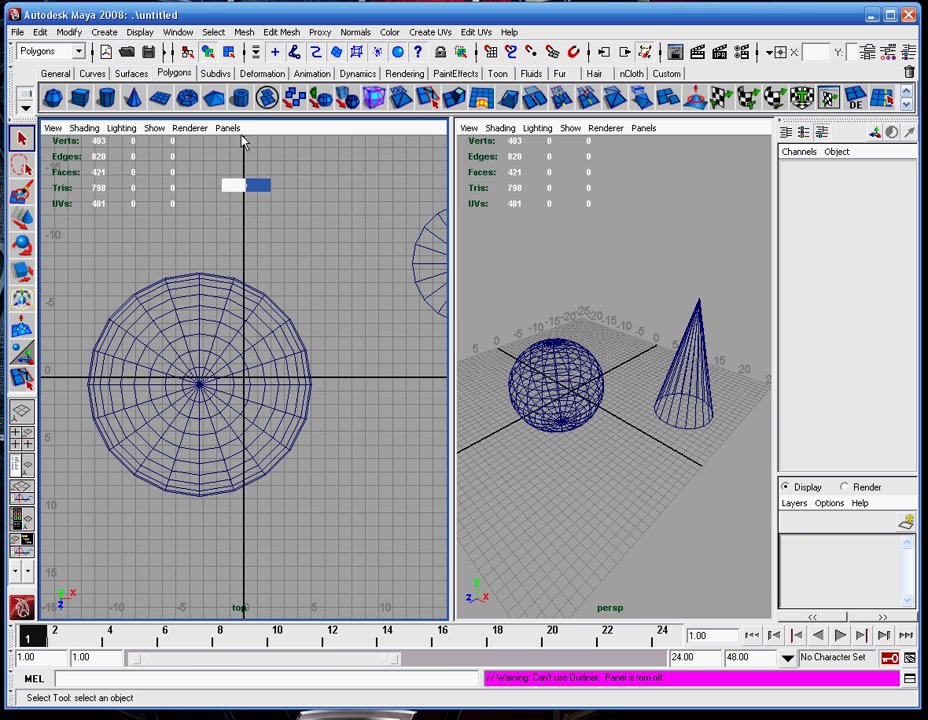
# Step: Change the top view pane back to a narrower Outliner, and maximise the perspective view
pyautogui.click(228, 128)
pyautogui.moveTo(263, 192)
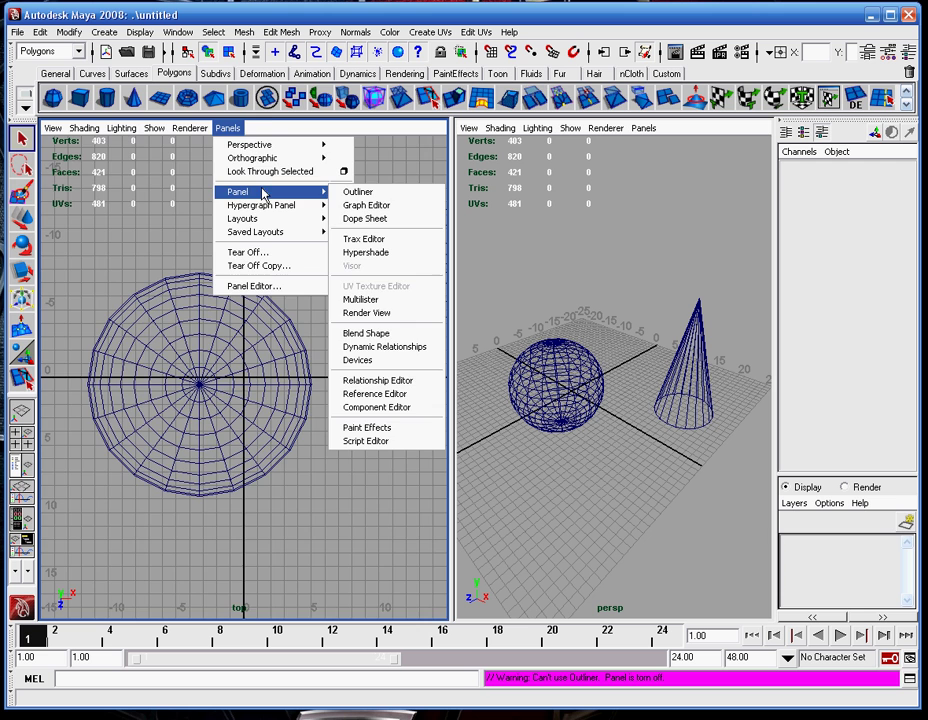
pyautogui.click(352, 192)
pyautogui.moveTo(451, 310); pyautogui.dragTo(207, 315)
pyautogui.press('space')
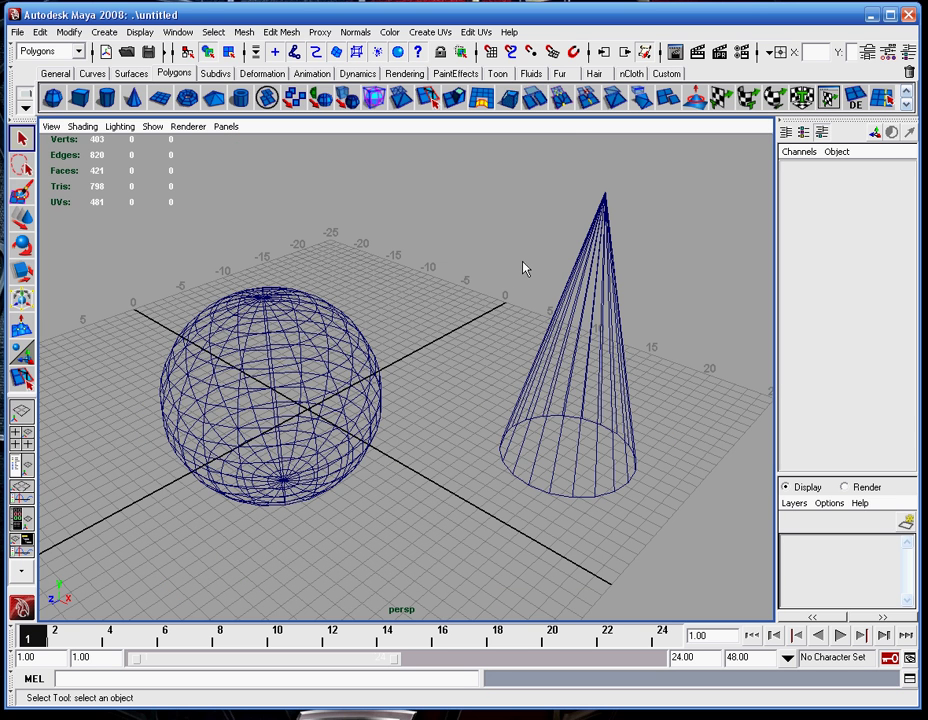
# Step: Orbit, pan and zoom the perspective view to examine the sphere and cone from different angles and distances
pyautogui.keyDown('alt'); pyautogui.moveTo(517, 250); pyautogui.dragTo(475, 264); pyautogui.keyUp('alt')
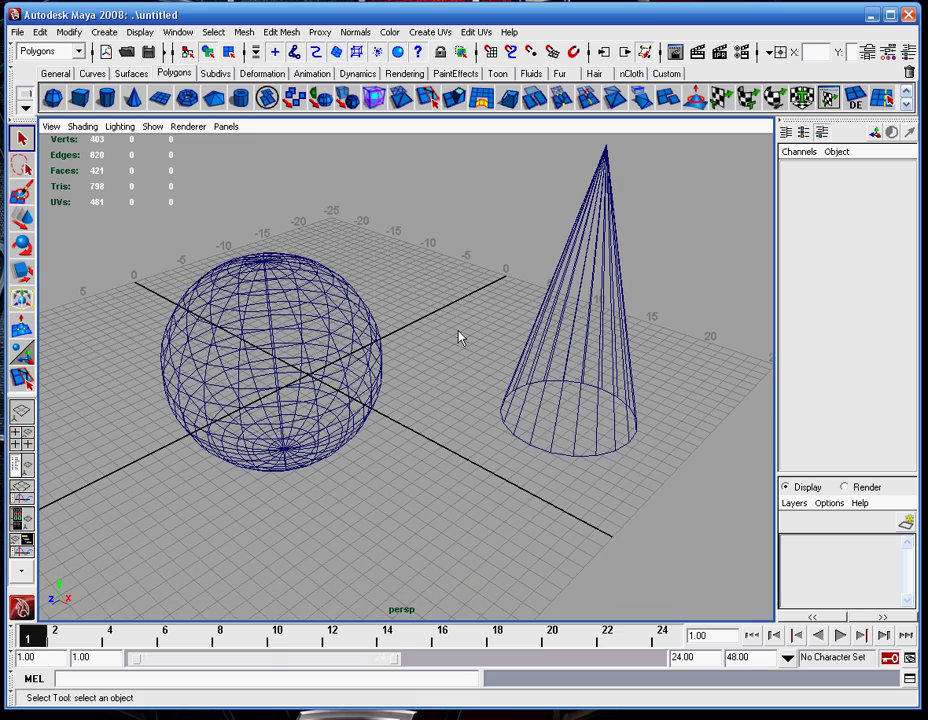
pyautogui.moveTo(478, 302)
pyautogui.keyDown('alt'); pyautogui.mouseDown()
pyautogui.moveTo(451, 317)
pyautogui.moveTo(553, 304)
pyautogui.moveTo(460, 300)
pyautogui.moveTo(464, 315)
pyautogui.moveTo(410, 325)
pyautogui.moveTo(468, 302)
pyautogui.mouseUp(); pyautogui.keyUp('alt')
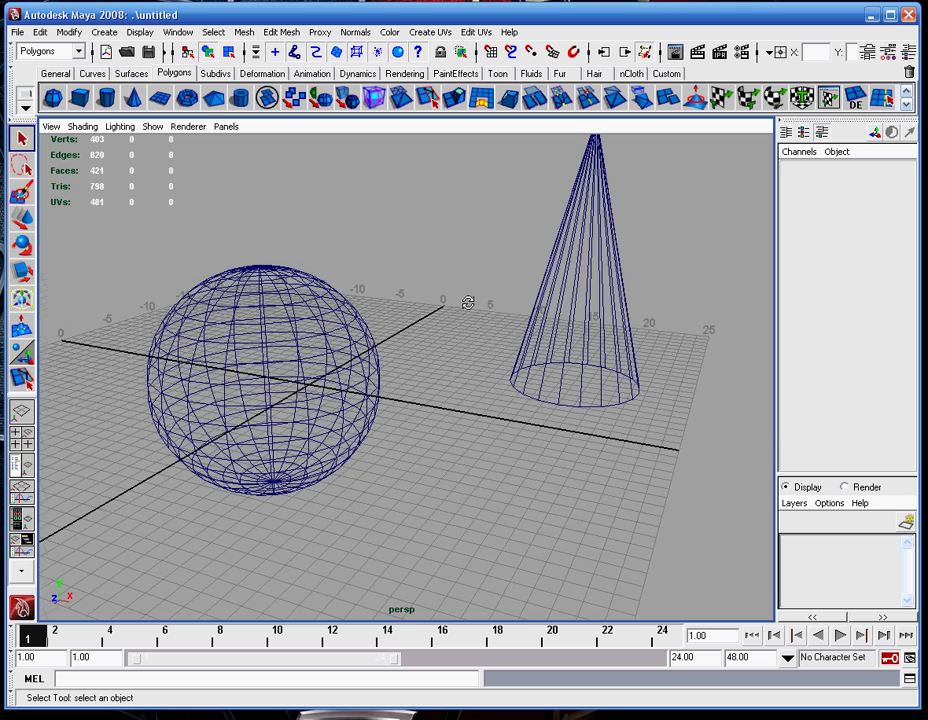
pyautogui.keyDown('alt'); pyautogui.moveTo(468, 302); pyautogui.dragTo(435, 331, button='right'); pyautogui.keyUp('alt')
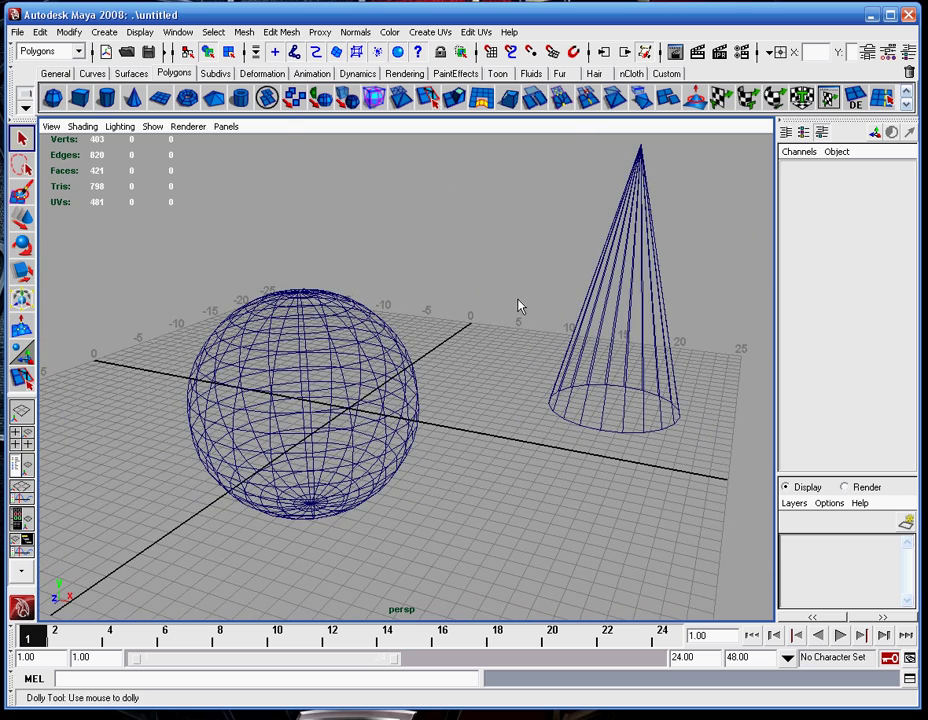
pyautogui.keyDown('alt'); pyautogui.moveTo(518, 307); pyautogui.dragTo(542, 362, button='right'); pyautogui.keyUp('alt')
pyautogui.scroll(3, 530, 420)
pyautogui.scroll(-6, 530, 420)
pyautogui.scroll(8, 530, 420)
pyautogui.scroll(-2, 530, 420)
pyautogui.scroll(-10, 530, 420)
pyautogui.scroll(2, 530, 420)
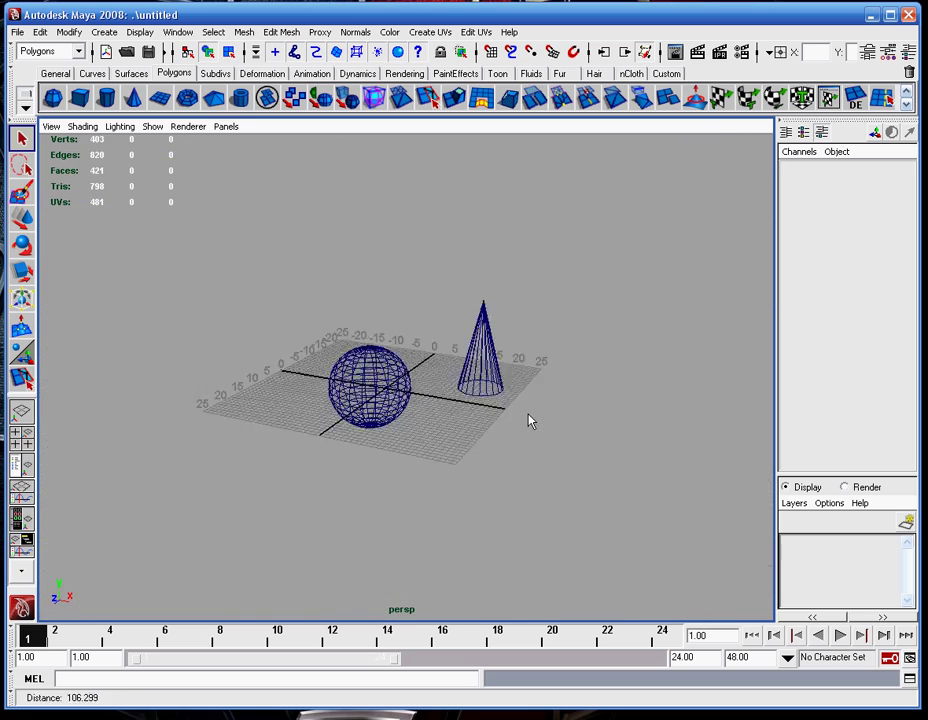
# Step: Zoom the perspective view in close to the sphere and back out until both the sphere and cone are framed
pyautogui.scroll(10, 530, 420)
pyautogui.scroll(-5, 530, 420)
pyautogui.scroll(2, 532, 445)
pyautogui.scroll(-4, 484, 338)
pyautogui.keyDown('alt'); pyautogui.moveTo(484, 338); pyautogui.dragTo(458, 354, button='right'); pyautogui.keyUp('alt')
pyautogui.keyDown('alt'); pyautogui.moveTo(455, 278); pyautogui.dragTo(590, 323, button='right'); pyautogui.keyUp('alt')
pyautogui.keyDown('alt'); pyautogui.moveTo(590, 323); pyautogui.dragTo(503, 313); pyautogui.keyUp('alt')
pyautogui.keyDown('alt'); pyautogui.moveTo(503, 313); pyautogui.dragTo(446, 288, button='right'); pyautogui.keyUp('alt')
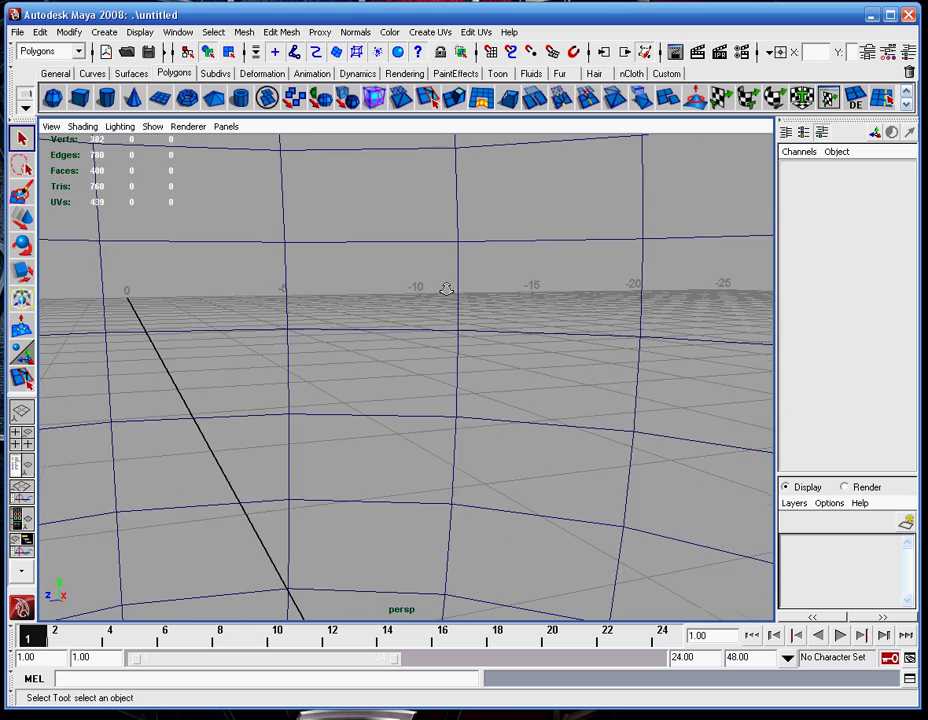
pyautogui.scroll(-10, 446, 288)
pyautogui.scroll(12, 446, 288)
pyautogui.scroll(-8, 446, 288)
pyautogui.scroll(8, 446, 288)
pyautogui.scroll(-3, 446, 288)
pyautogui.scroll(-6, 446, 288)
pyautogui.keyDown('alt'); pyautogui.moveTo(446, 289); pyautogui.dragTo(476, 292); pyautogui.keyUp('alt')
pyautogui.scroll(8, 476, 292)
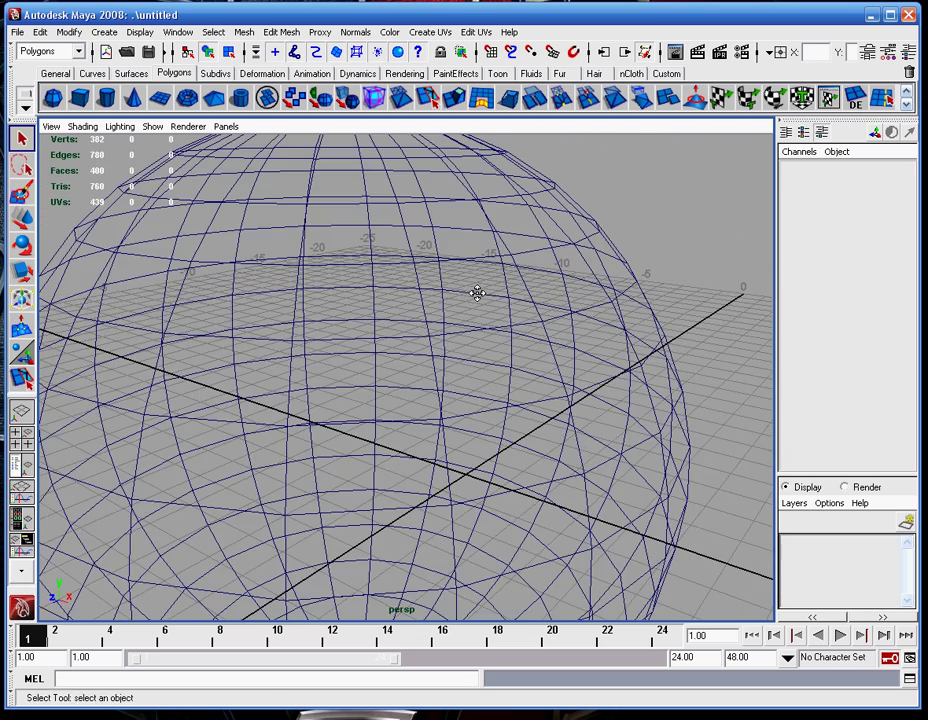
pyautogui.scroll(-15, 477, 292)
pyautogui.scroll(8, 477, 292)
pyautogui.scroll(6, 477, 292)
pyautogui.scroll(2, 477, 292)
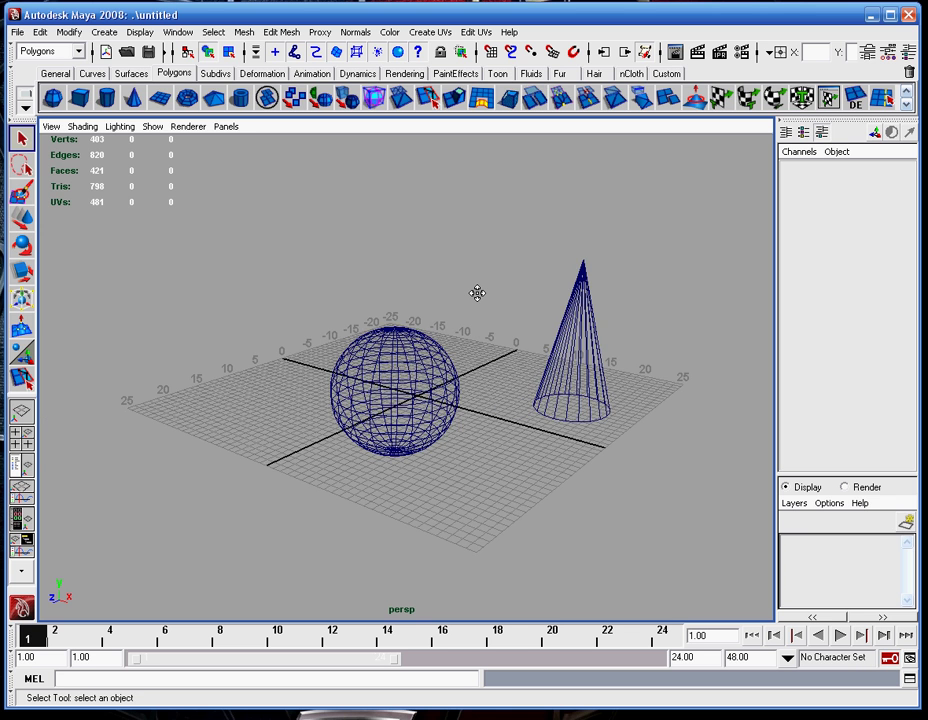
pyautogui.scroll(8, 435, 369)
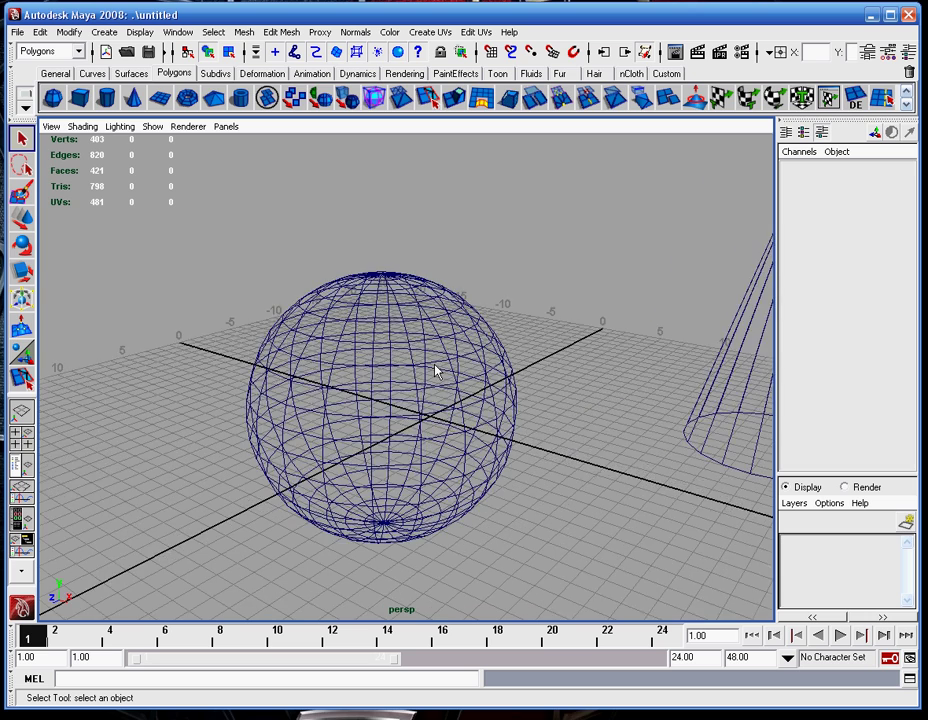
pyautogui.moveTo(527, 327); pyautogui.dragTo(363, 313, button='right')
pyautogui.keyDown('alt'); pyautogui.moveTo(349, 260); pyautogui.dragTo(450, 328, button='right'); pyautogui.keyUp('alt')
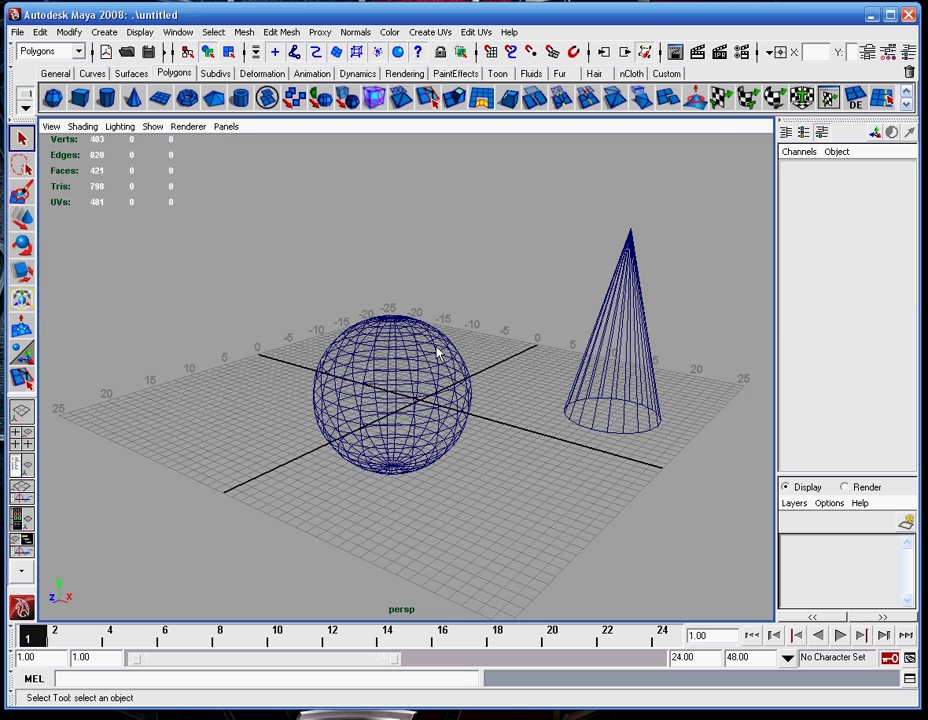
# Step: Select the sphere and examine its marking menu of component modes, leaving it in object mode
pyautogui.click(435, 360)
pyautogui.rightClick(431, 362)
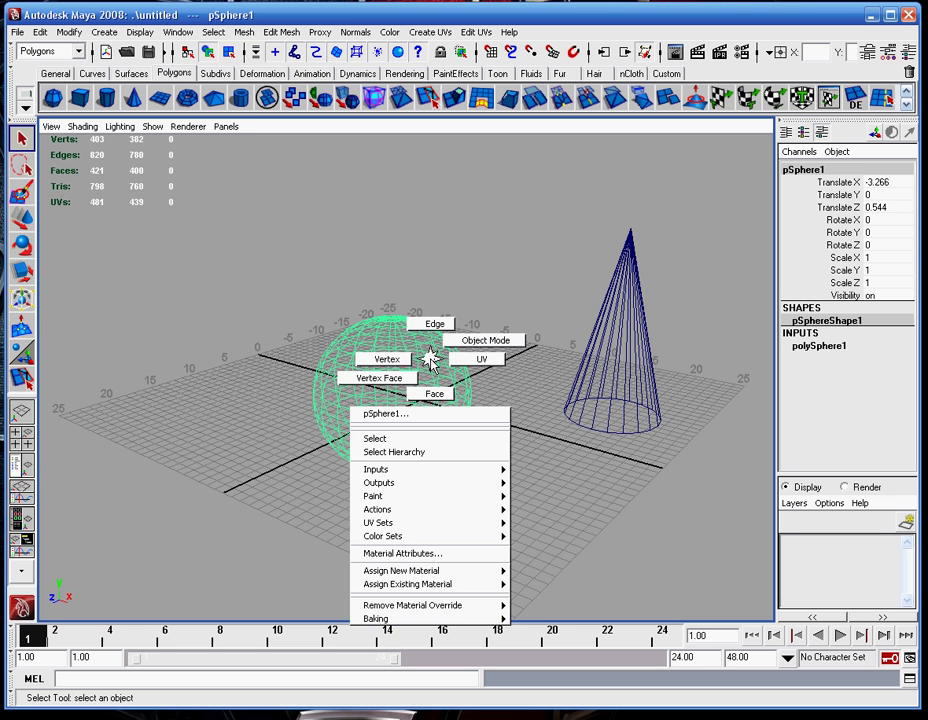
pyautogui.rightClick(428, 358)
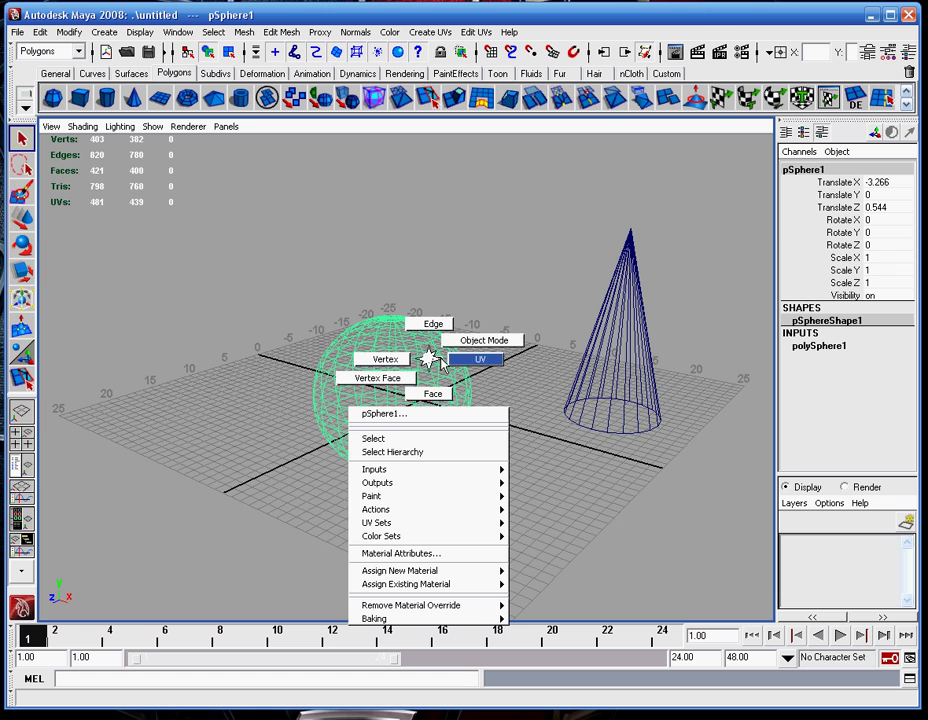
pyautogui.moveTo(448, 348); pyautogui.dragTo(448, 348, button='right')
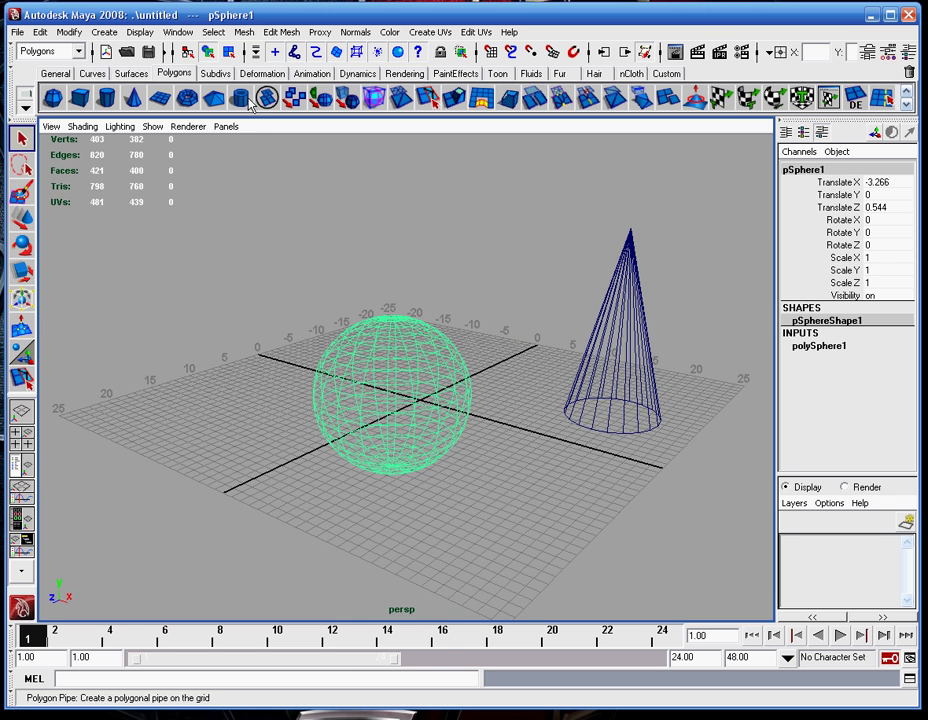
# Step: Toggle the sphere between component and object selection modes, finishing in object mode
pyautogui.click(229, 52)
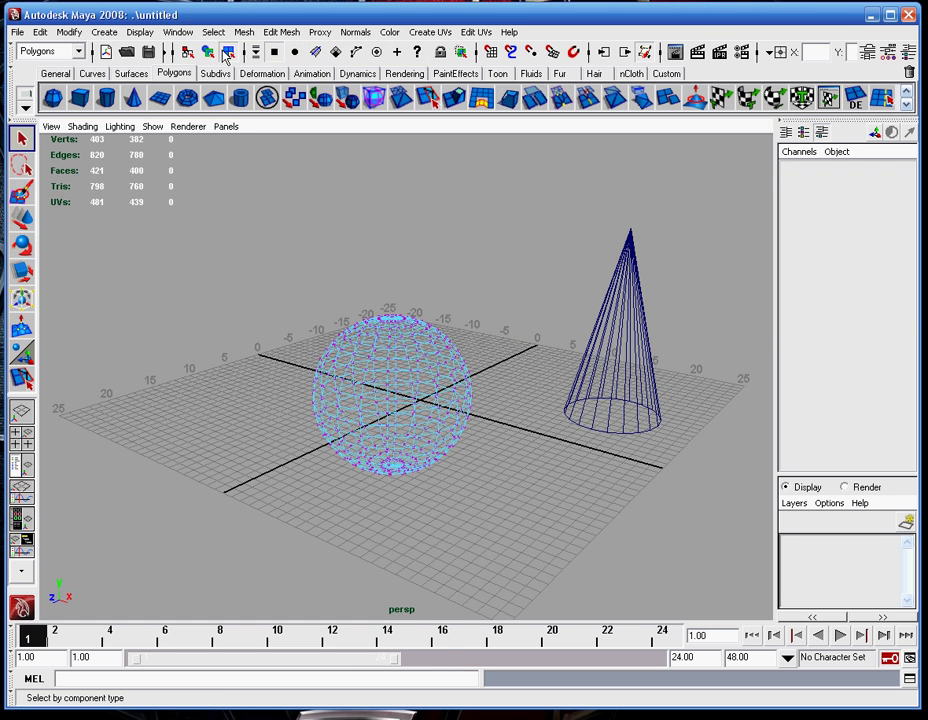
pyautogui.click(207, 52)
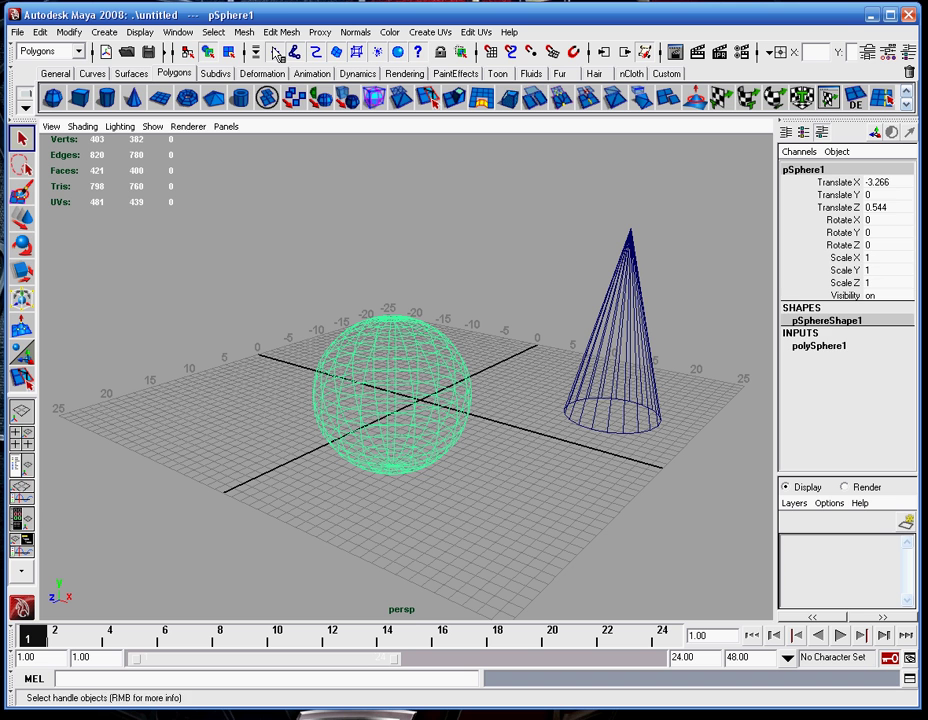
pyautogui.click(229, 52)
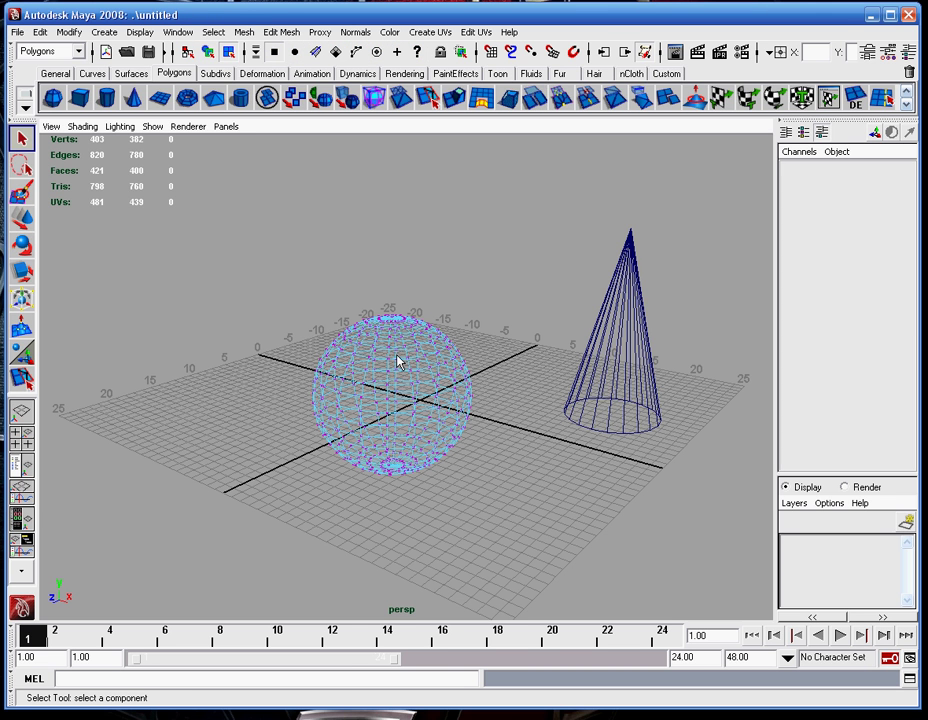
pyautogui.scroll(5, 397, 362)
pyautogui.moveTo(397, 362)
pyautogui.keyDown('alt'); pyautogui.mouseDown()
pyautogui.moveTo(367, 377)
pyautogui.moveTo(366, 366)
pyautogui.moveTo(381, 371)
pyautogui.mouseUp(); pyautogui.keyUp('alt')
pyautogui.click(207, 52)
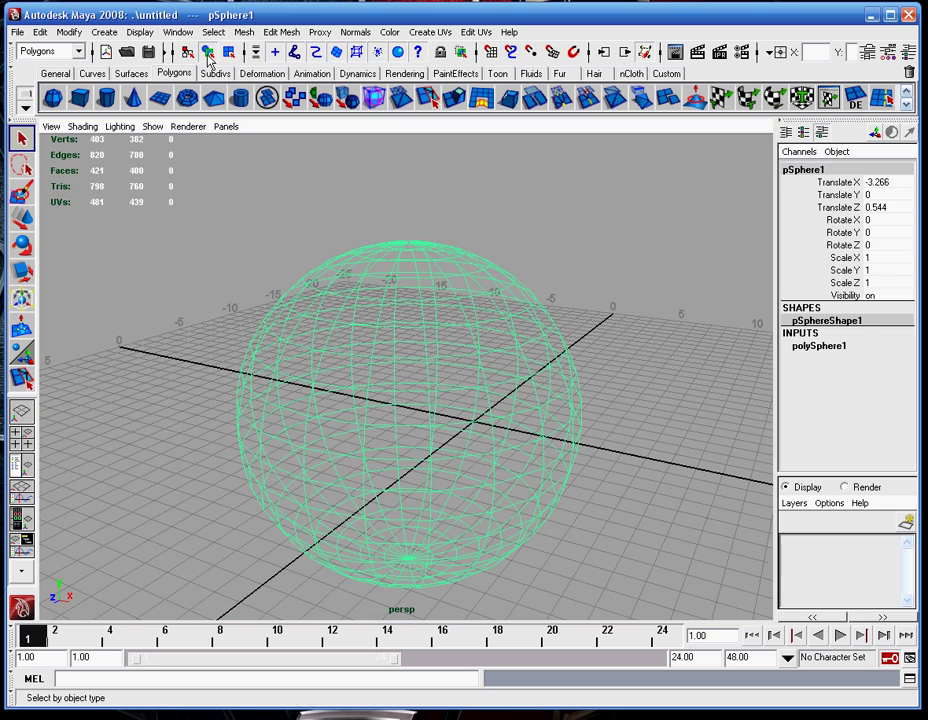
# Step: Move the sphere freely to about X -4.09, Y 0.62, Z 0.17 using the Move Tool
pyautogui.press('w')
pyautogui.moveTo(408, 414); pyautogui.dragTo(450, 375)
pyautogui.scroll(-5, 462, 406)
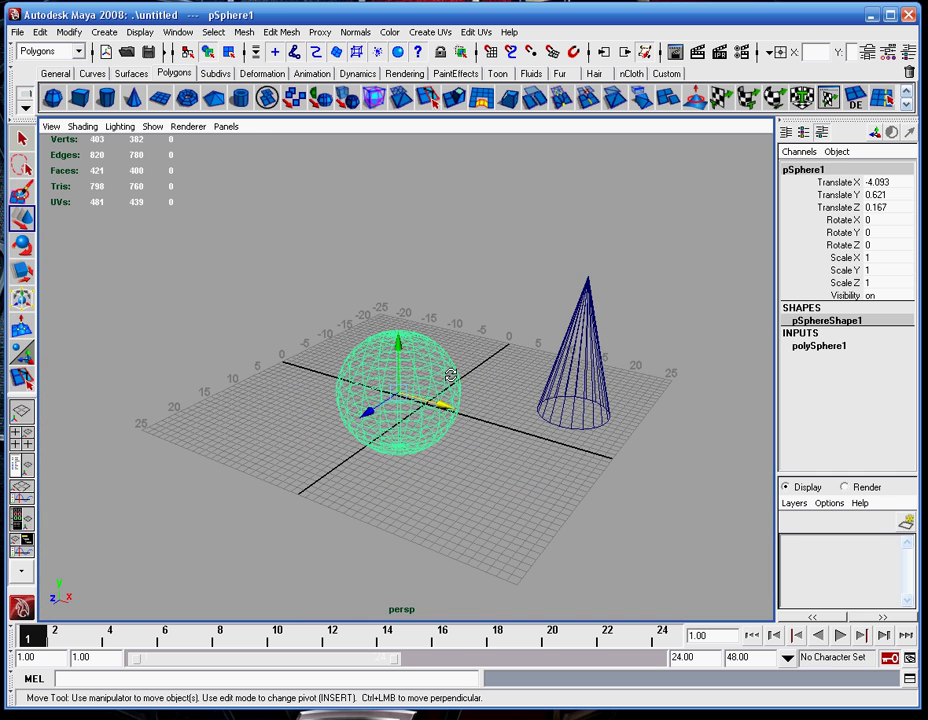
# Step: Examine the sphere's polygon tool and selection conversion marking menus, and the list of available menu sets
pyautogui.keyDown('shift'); pyautogui.rightClick(424, 381); pyautogui.keyUp('shift')
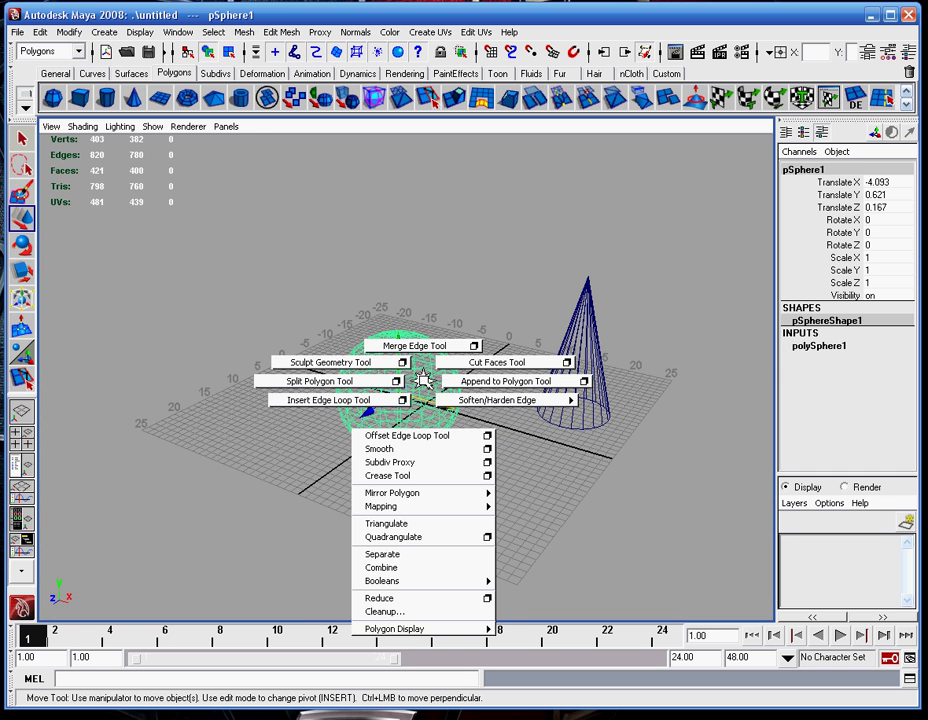
pyautogui.keyDown('ctrl'); pyautogui.rightClick(424, 381); pyautogui.keyUp('ctrl')
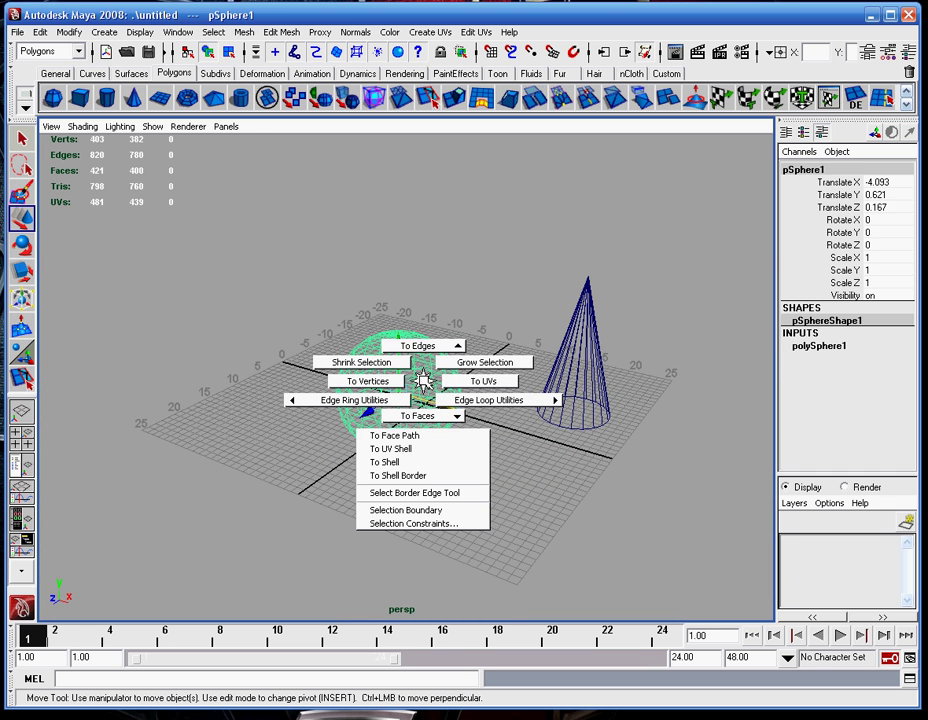
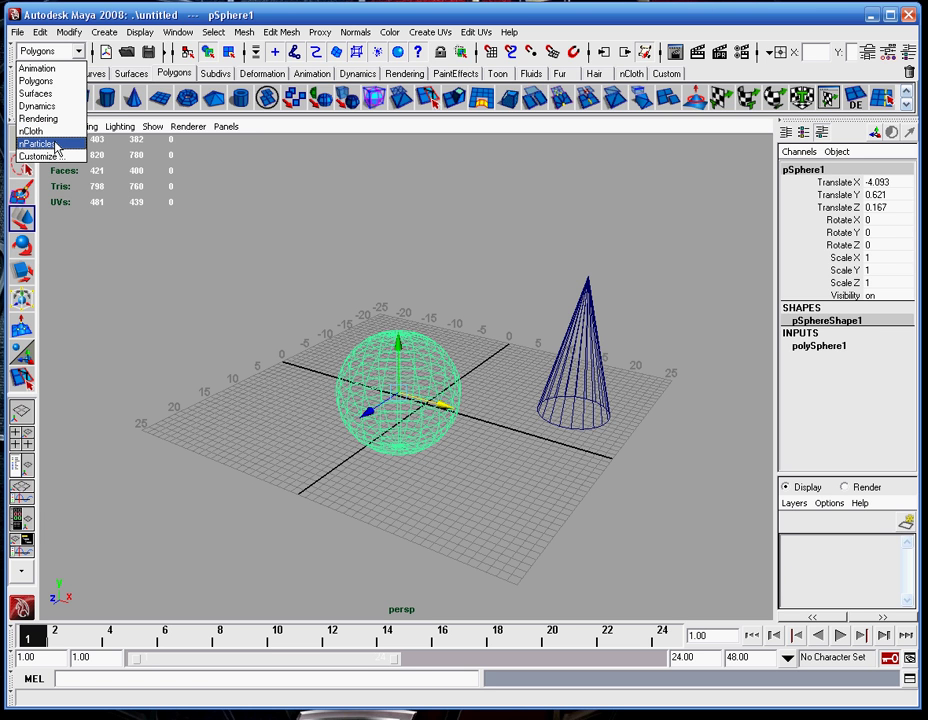
pyautogui.click(383, 258)
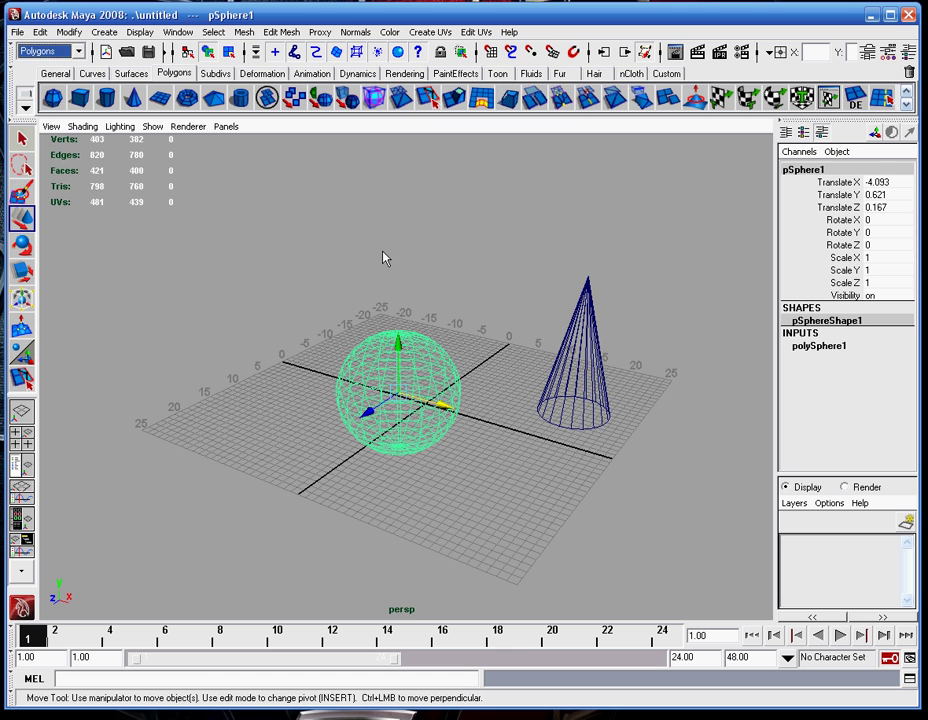
pyautogui.click(50, 51)
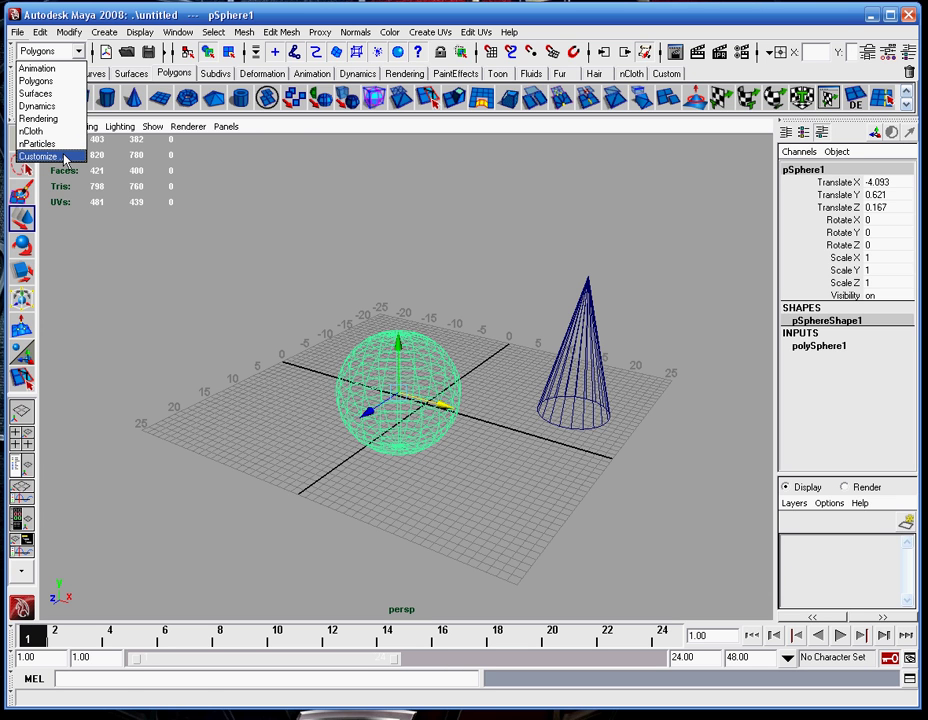
pyautogui.click(294, 203)
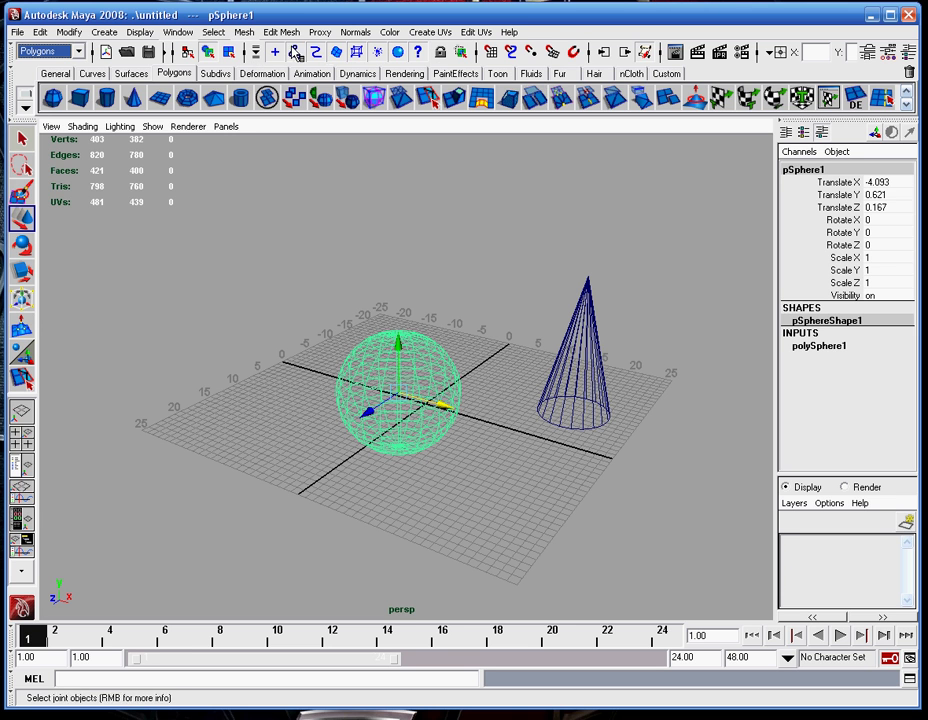
# Step: Browse the tools on the Curves, Surfaces and Subdivs shelves and return to the Polygons shelf
pyautogui.click(92, 73)
pyautogui.click(131, 73)
pyautogui.click(215, 73)
pyautogui.click(176, 73)
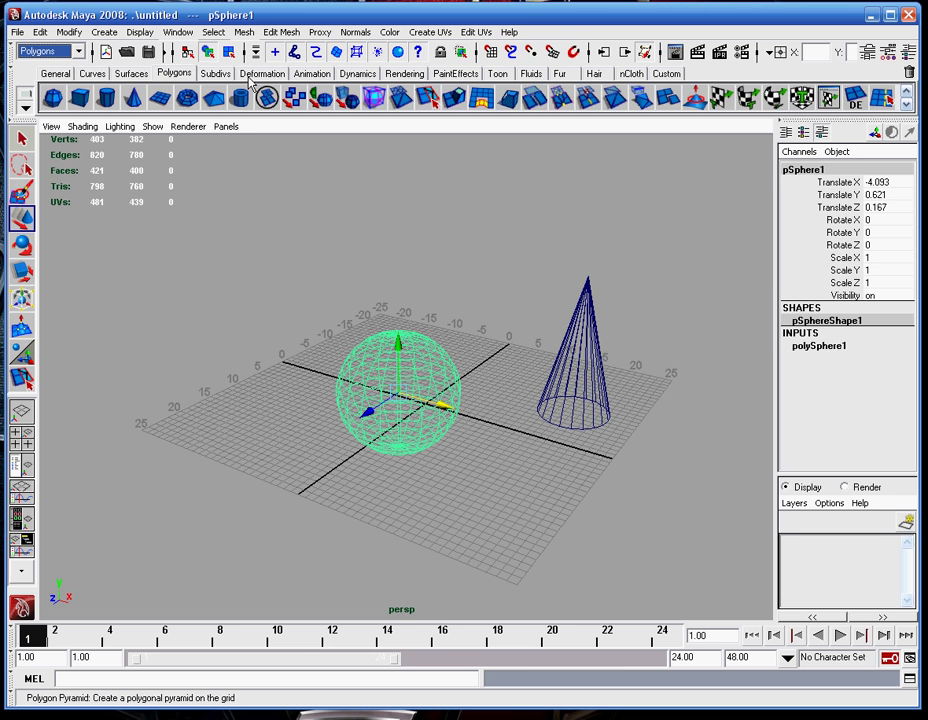
pyautogui.click(131, 73)
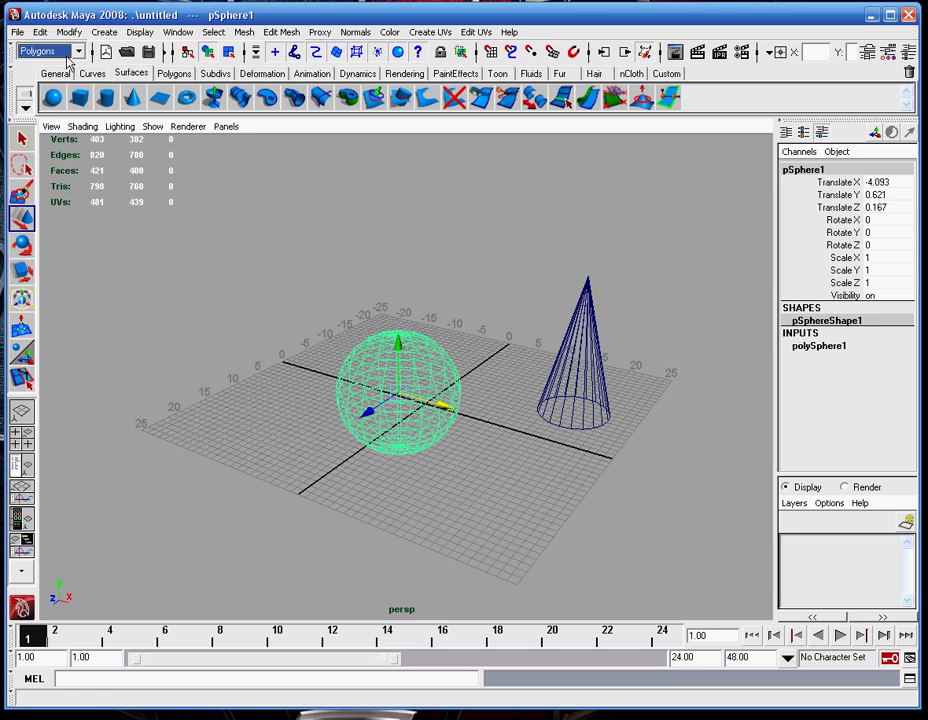
pyautogui.click(143, 75)
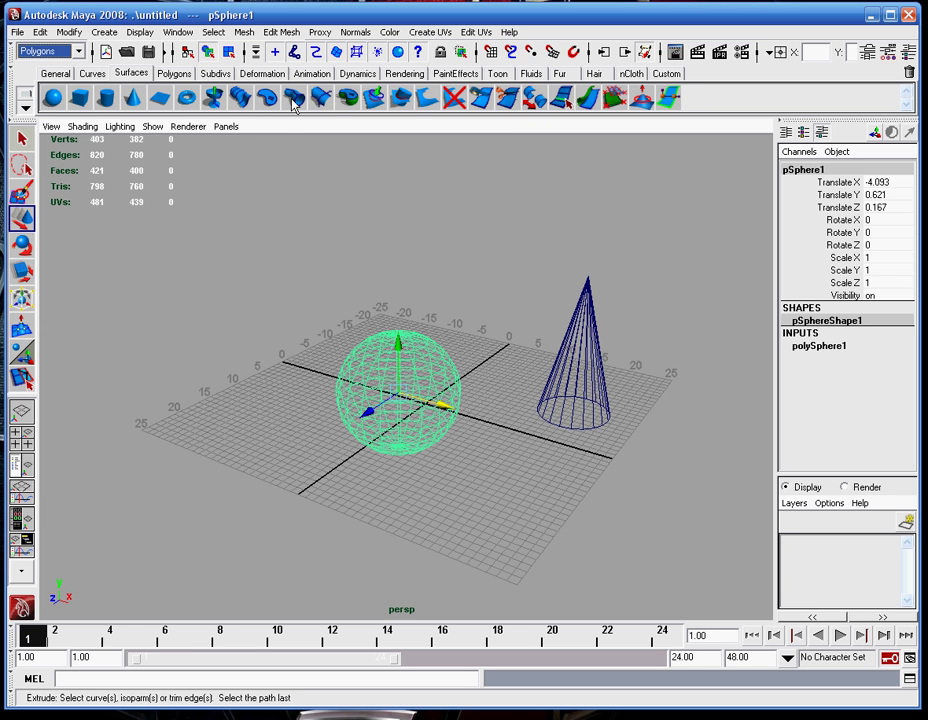
pyautogui.click(174, 73)
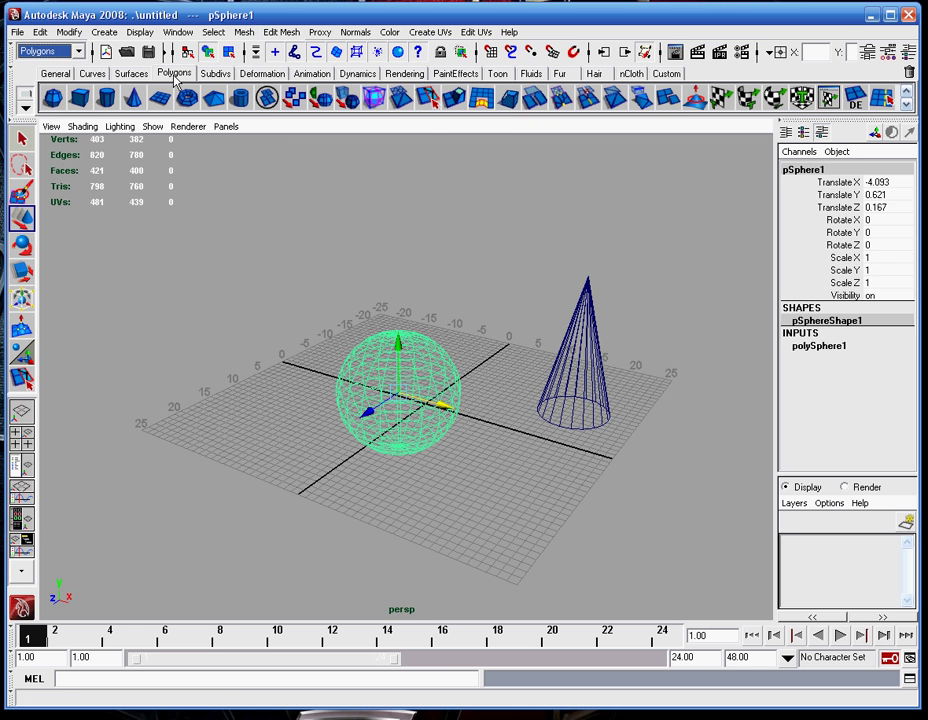
# Step: Compare the Curves shelf tools with those for surfaces, leaving the Surfaces shelf displayed
pyautogui.click(131, 73)
pyautogui.click(172, 73)
pyautogui.click(92, 73)
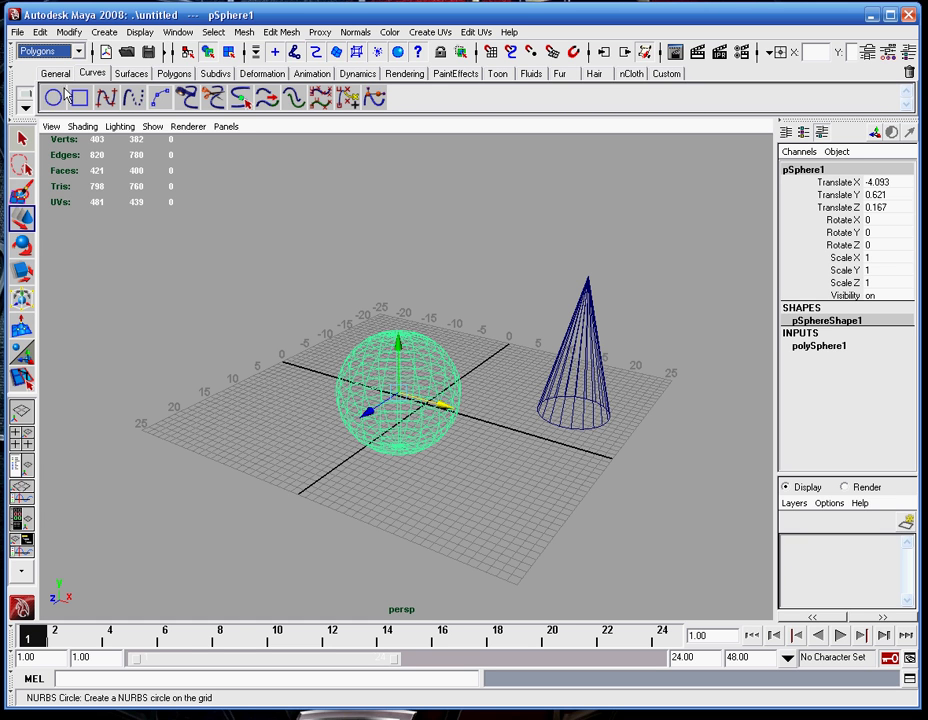
pyautogui.click(131, 73)
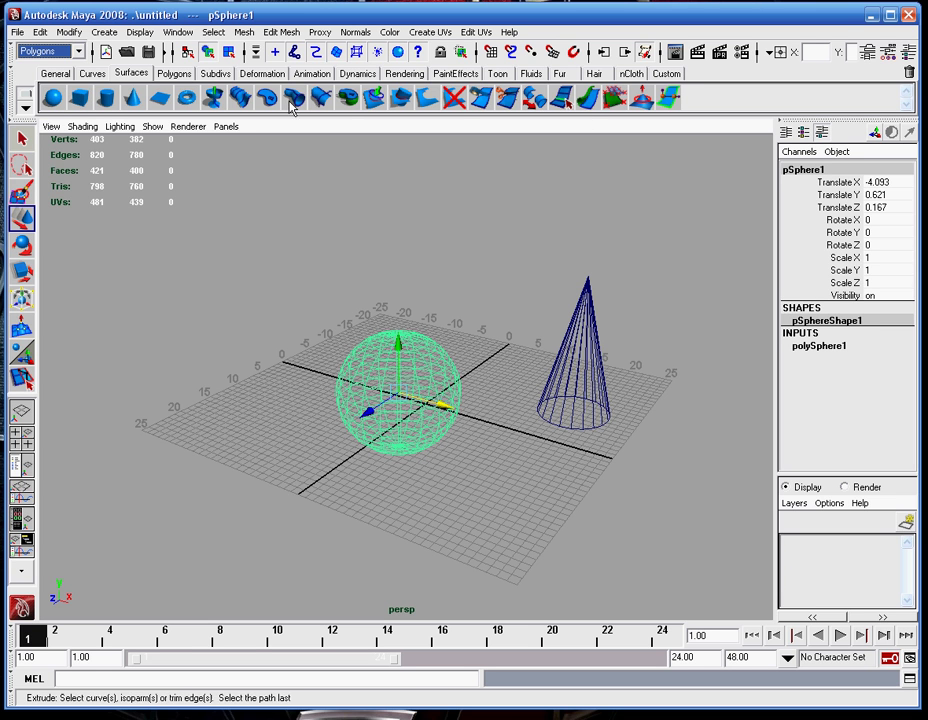
pyautogui.click(92, 73)
pyautogui.click(132, 74)
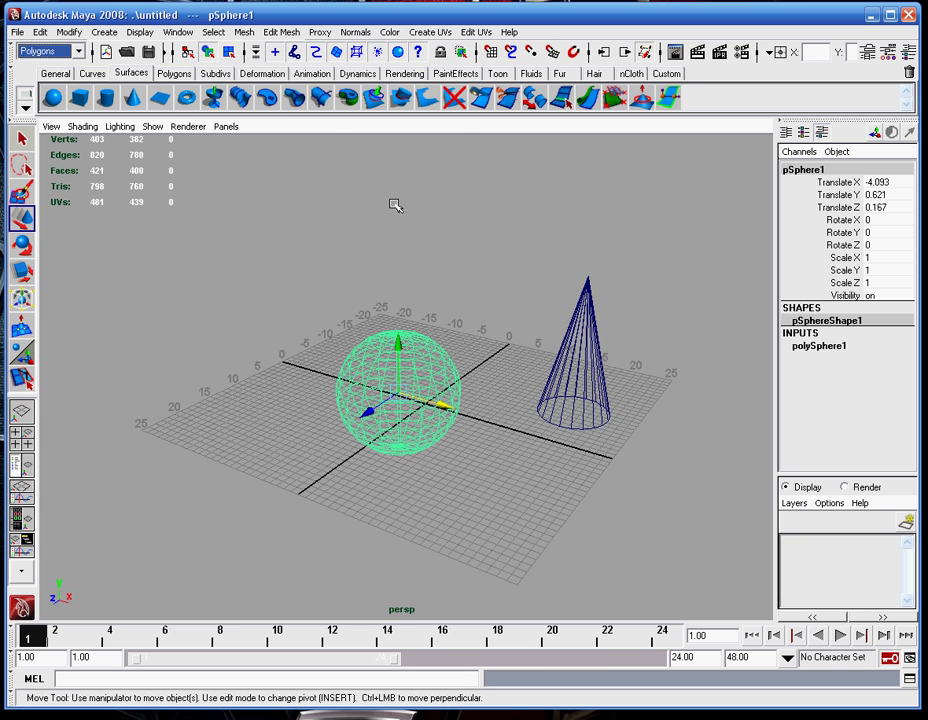
pyautogui.keyDown('alt'); pyautogui.moveTo(491, 209); pyautogui.dragTo(485, 219); pyautogui.keyUp('alt')
pyautogui.keyDown('alt'); pyautogui.moveTo(485, 219); pyautogui.dragTo(479, 196, button='middle'); pyautogui.keyUp('alt')
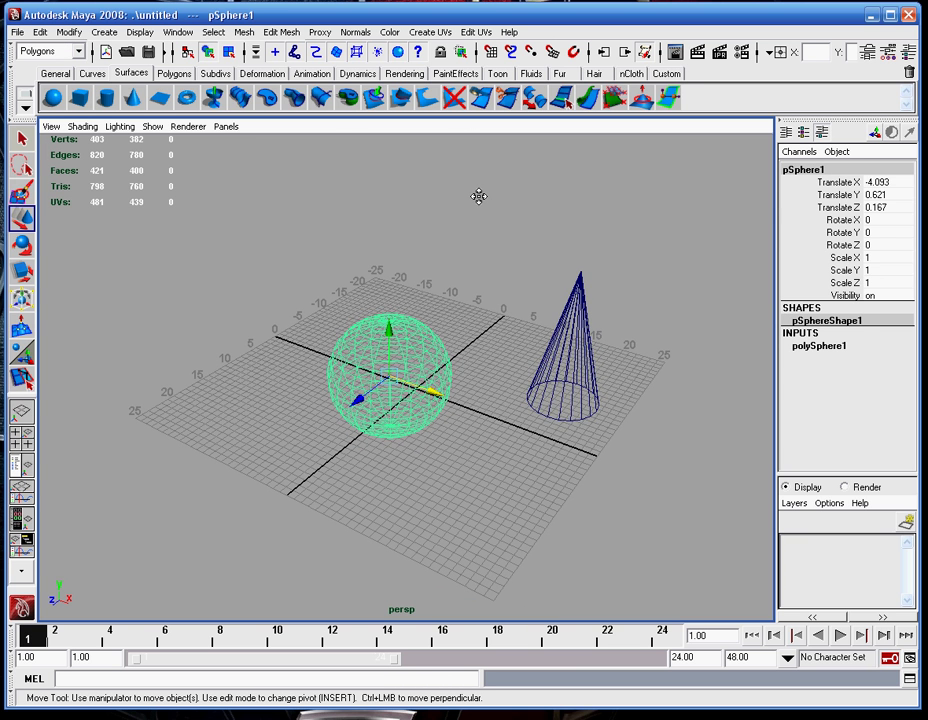